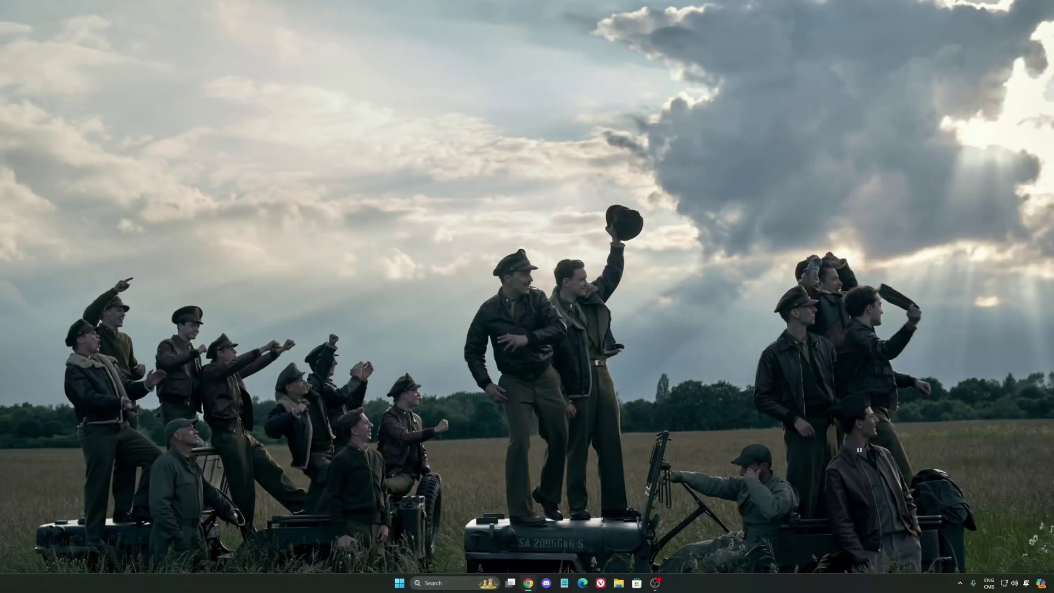
# Step: Open Windows Settings and check the Game Bar options and the default graphics settings
pyautogui.click(434, 583)
pyautogui.write('seti')
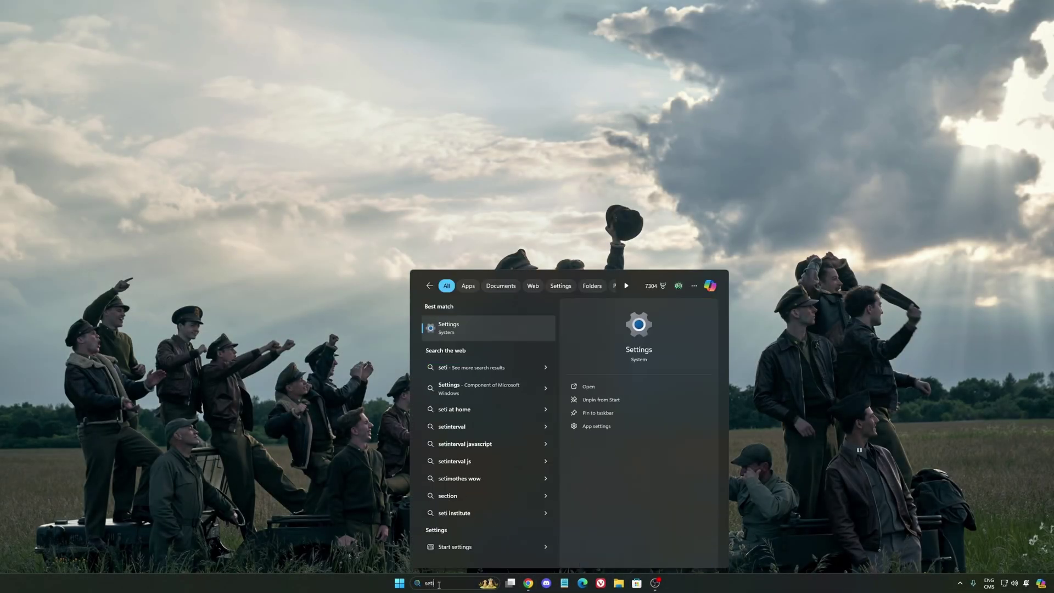
pyautogui.press('Return')
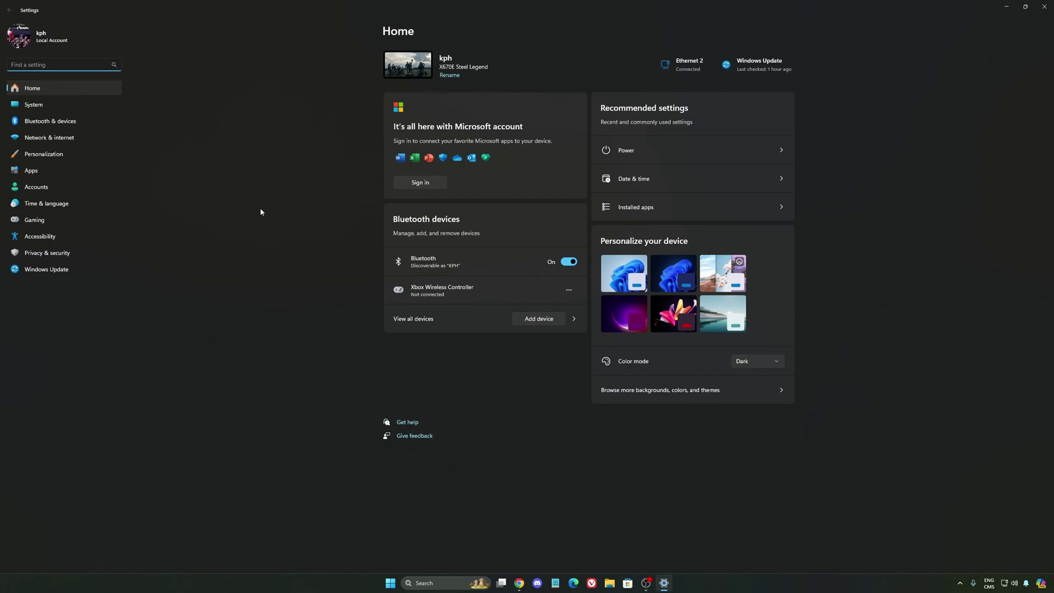
pyautogui.click(64, 219)
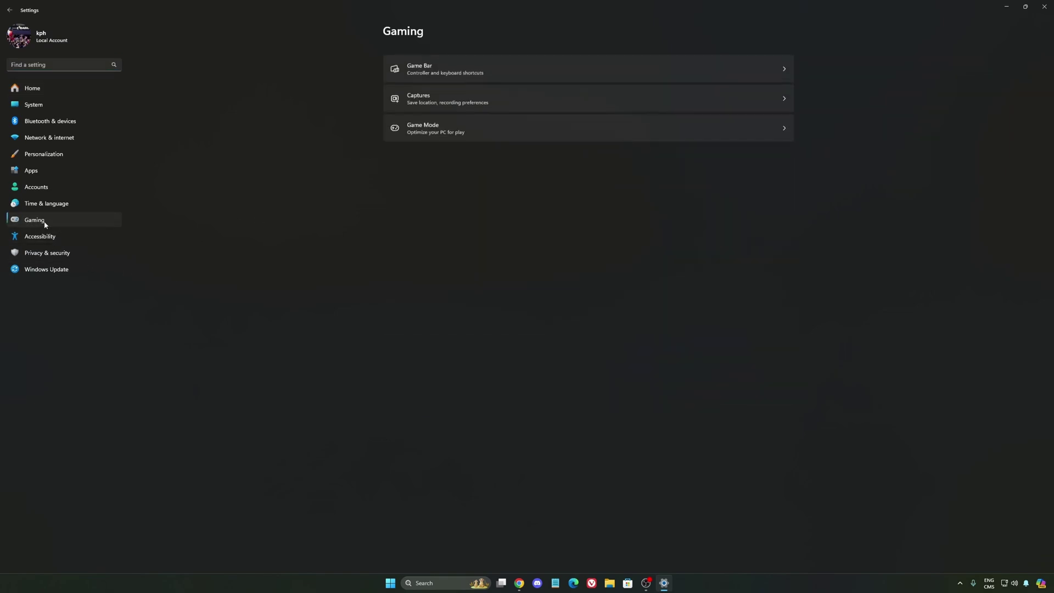
pyautogui.click(411, 60)
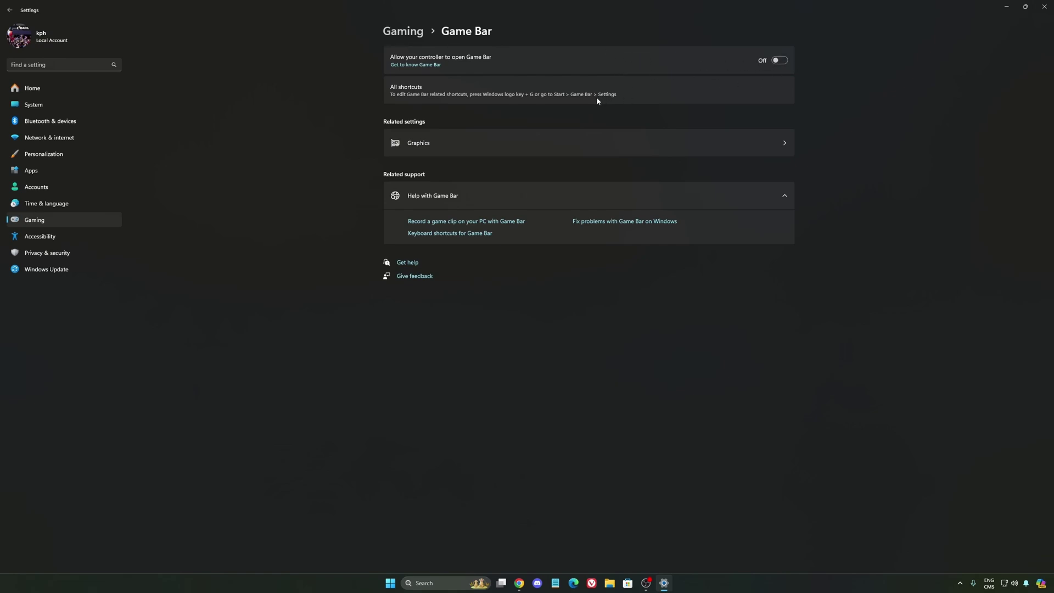
pyautogui.click(493, 146)
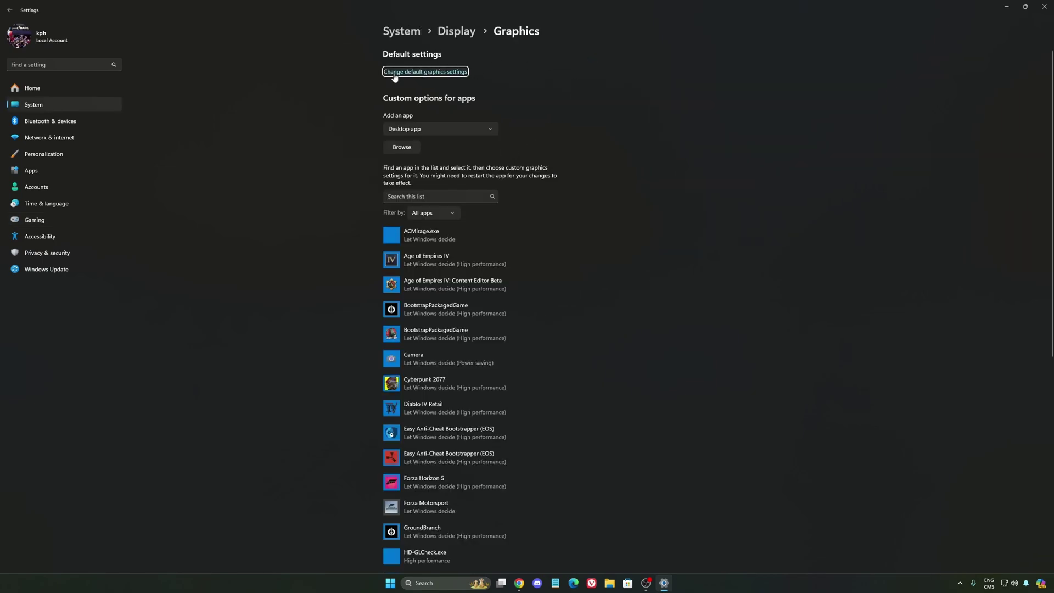
pyautogui.click(401, 76)
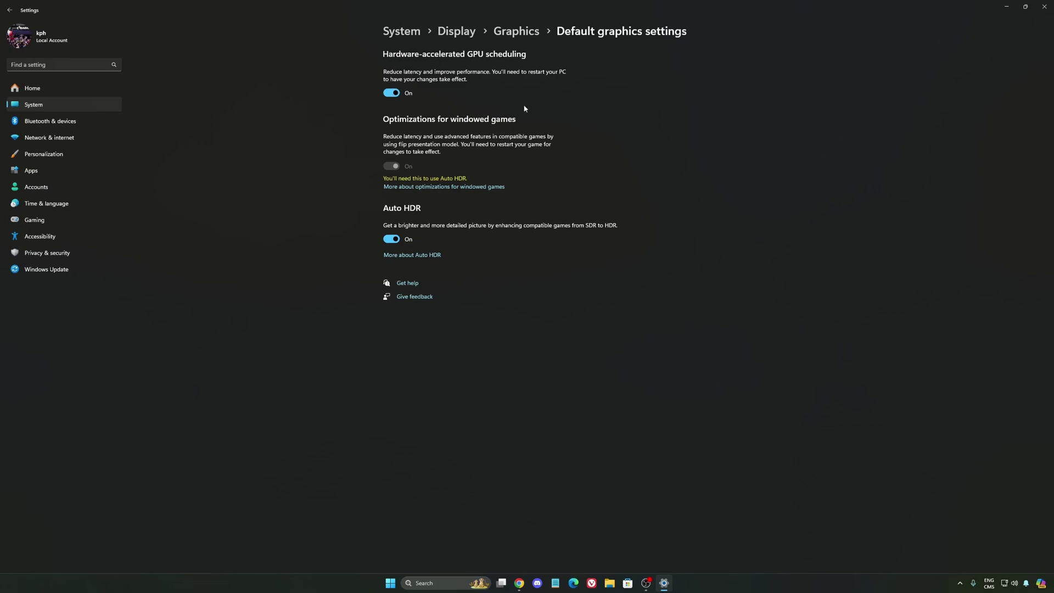
# Step: Check the Captures recording preferences and the Game Mode setting in the gaming settings
pyautogui.click(54, 221)
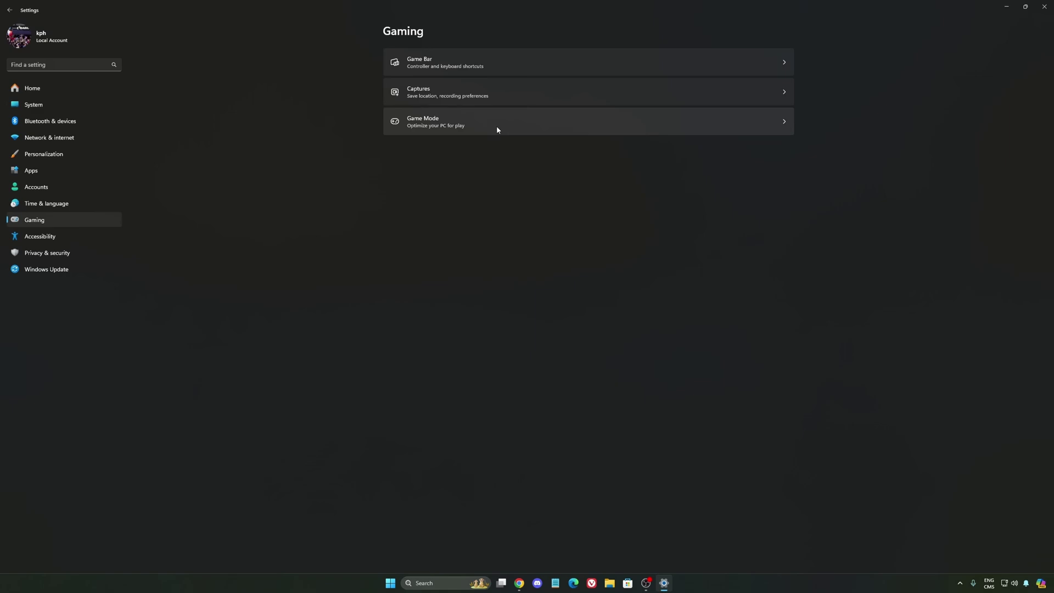
pyautogui.click(525, 97)
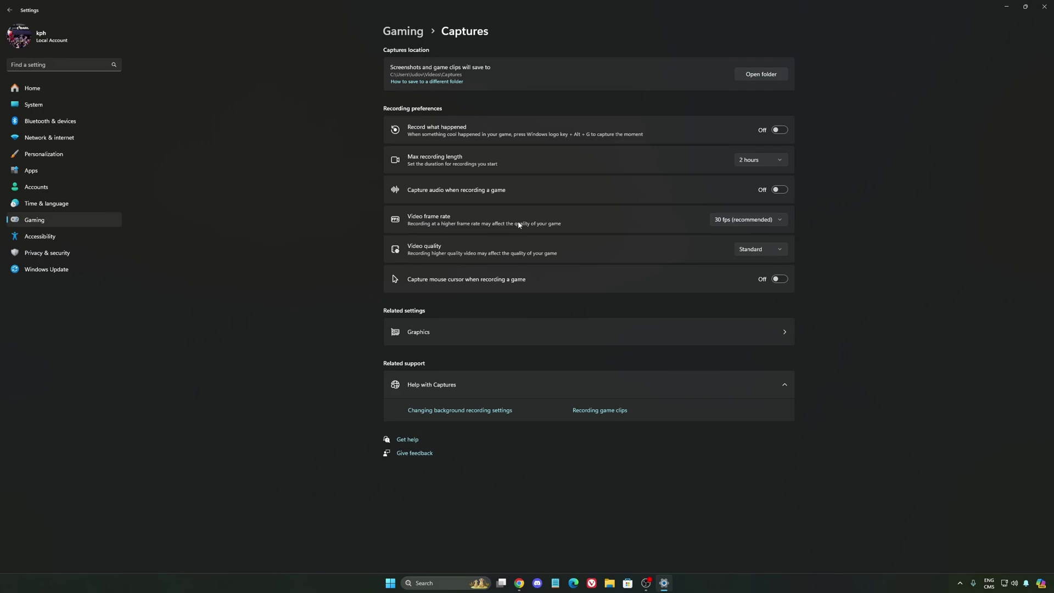
pyautogui.click(58, 221)
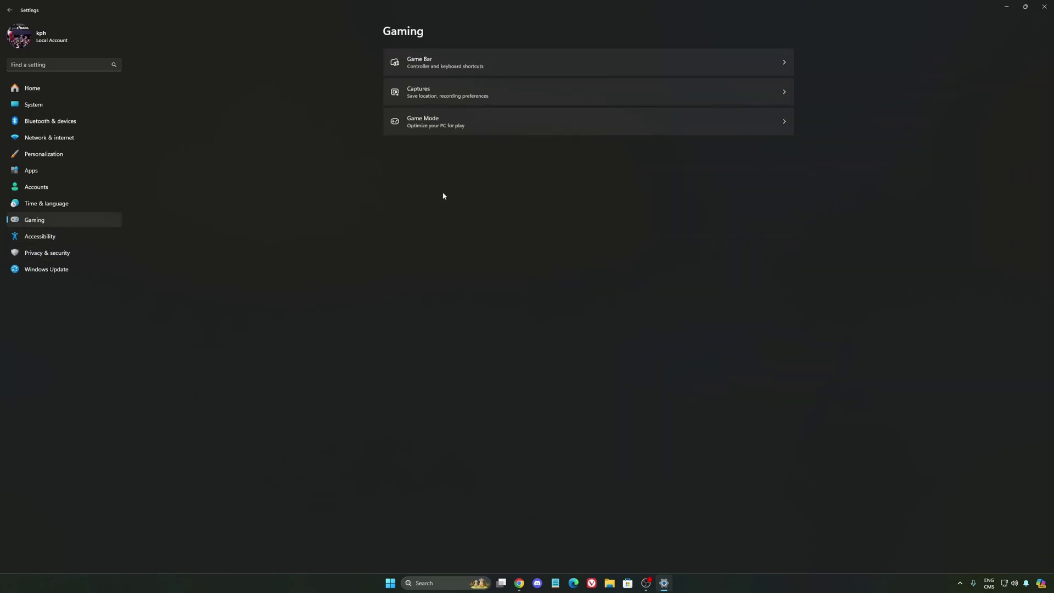
pyautogui.click(488, 125)
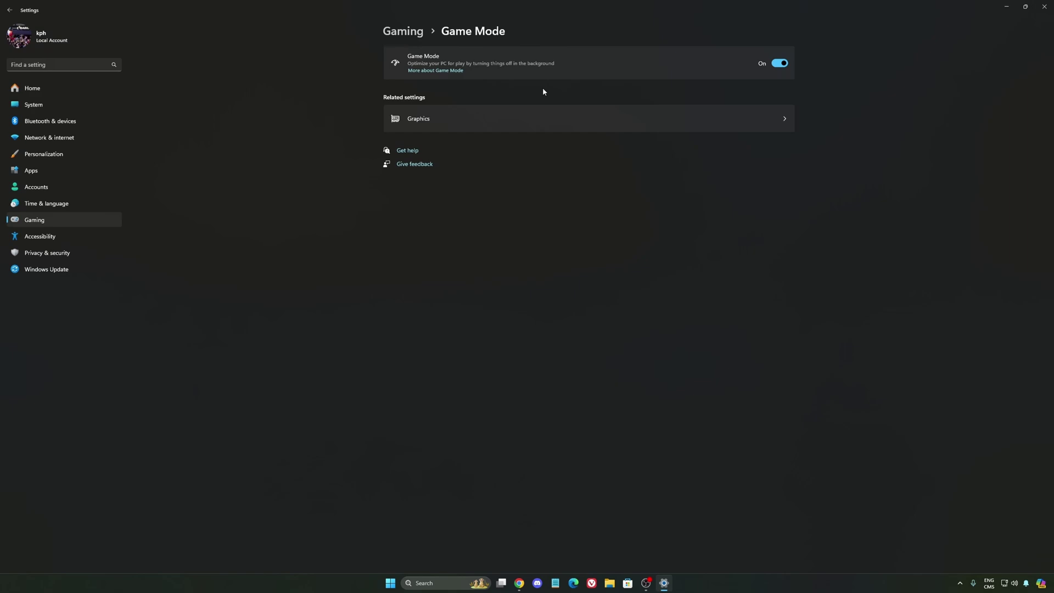
# Step: Set the Power mode to Balanced in the system power settings
pyautogui.click(53, 106)
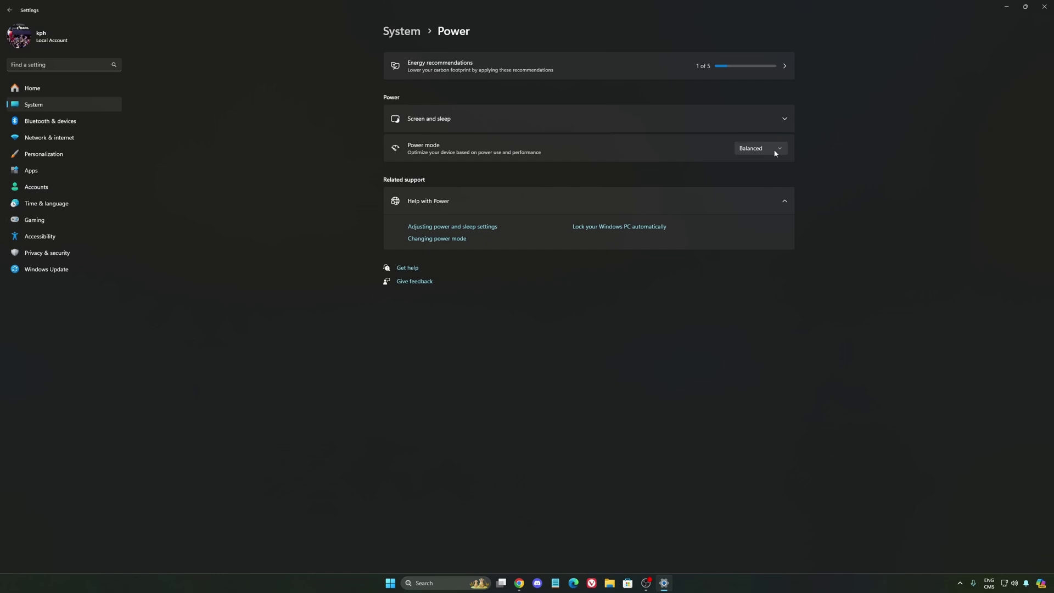
pyautogui.click(774, 150)
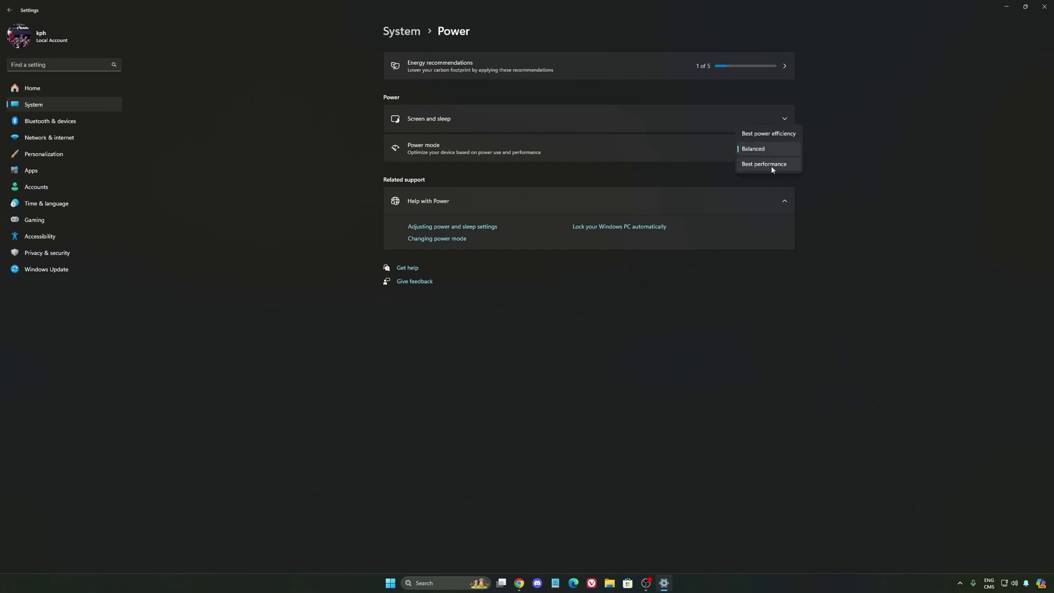
pyautogui.click(764, 148)
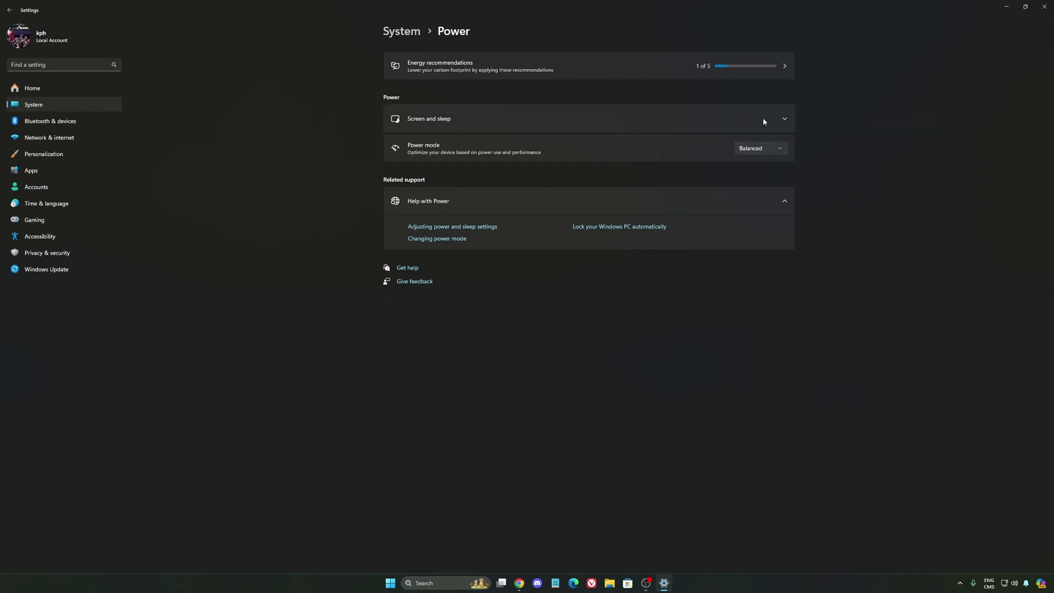
pyautogui.click(741, 151)
pyautogui.click(833, 150)
# Step: Check the Windows Update status and close Windows Settings
pyautogui.click(58, 88)
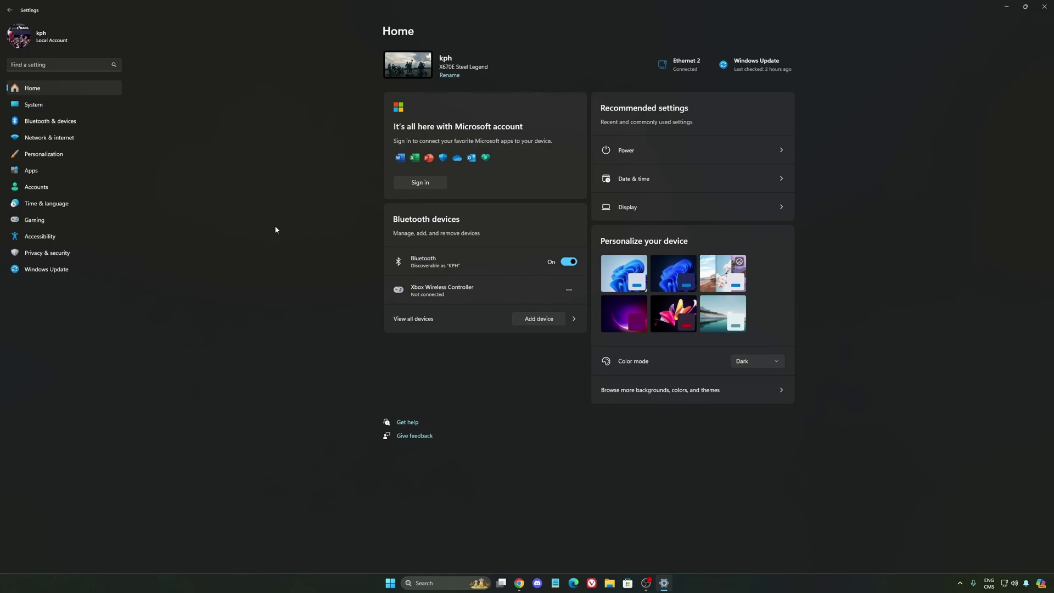
pyautogui.click(53, 271)
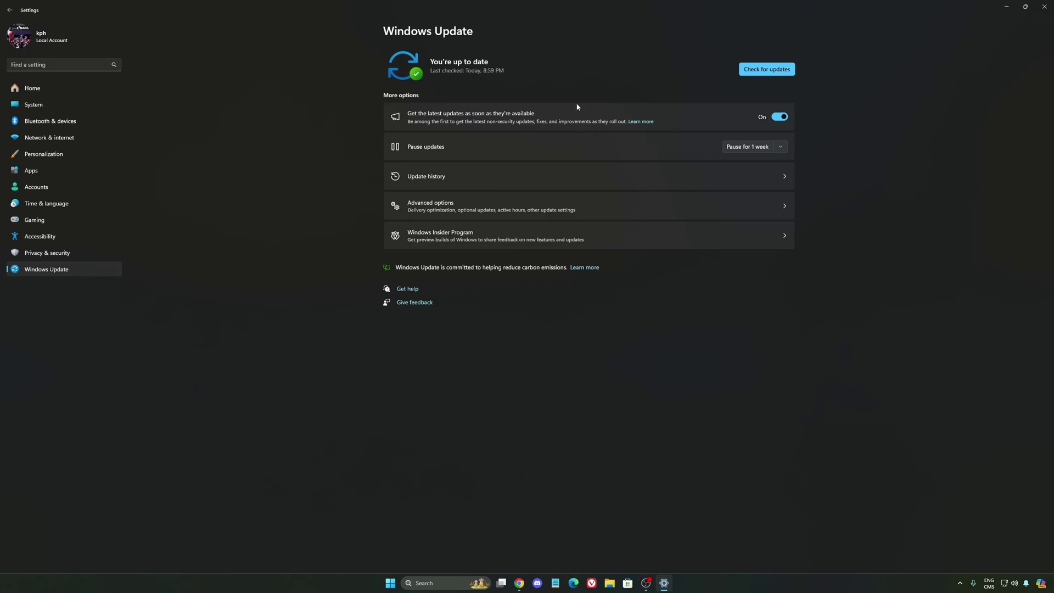
pyautogui.click(1044, 7)
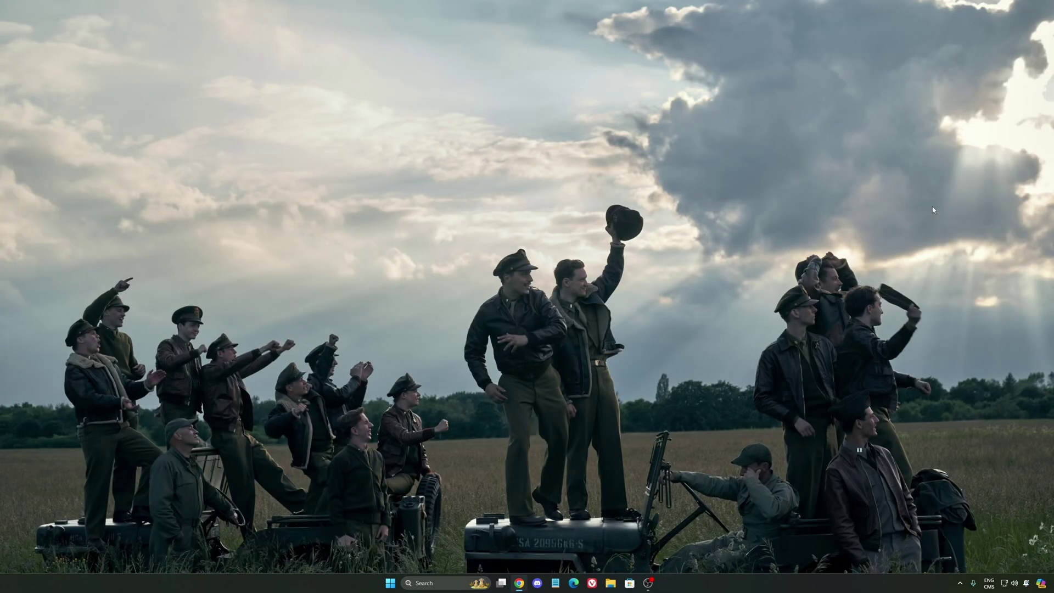
# Step: Switch to the NVIDIA app, turn off the NVIDIA overlay, and minimize the app
pyautogui.click(960, 583)
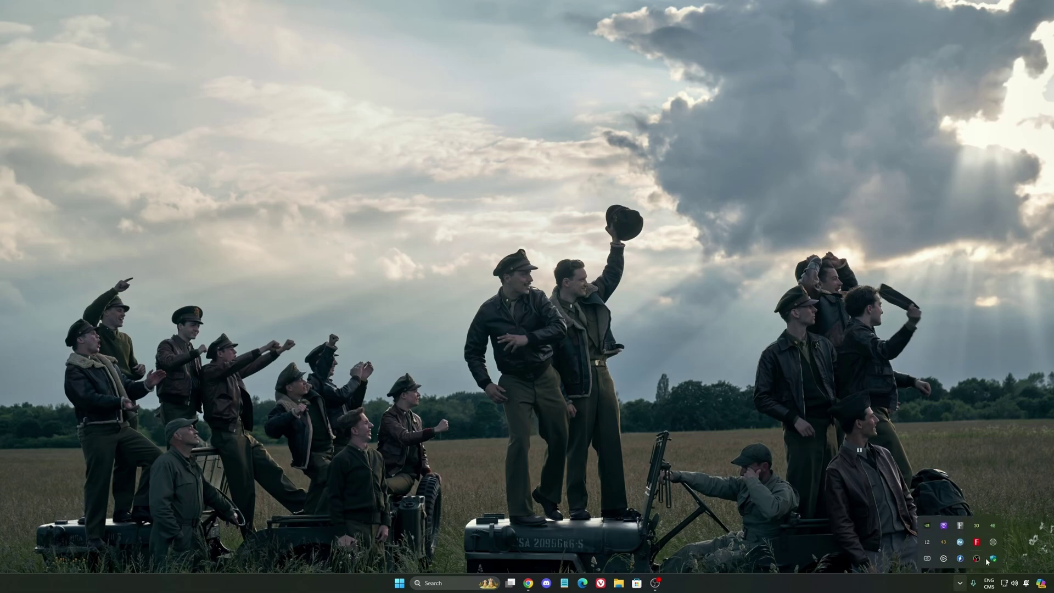
pyautogui.click(955, 532)
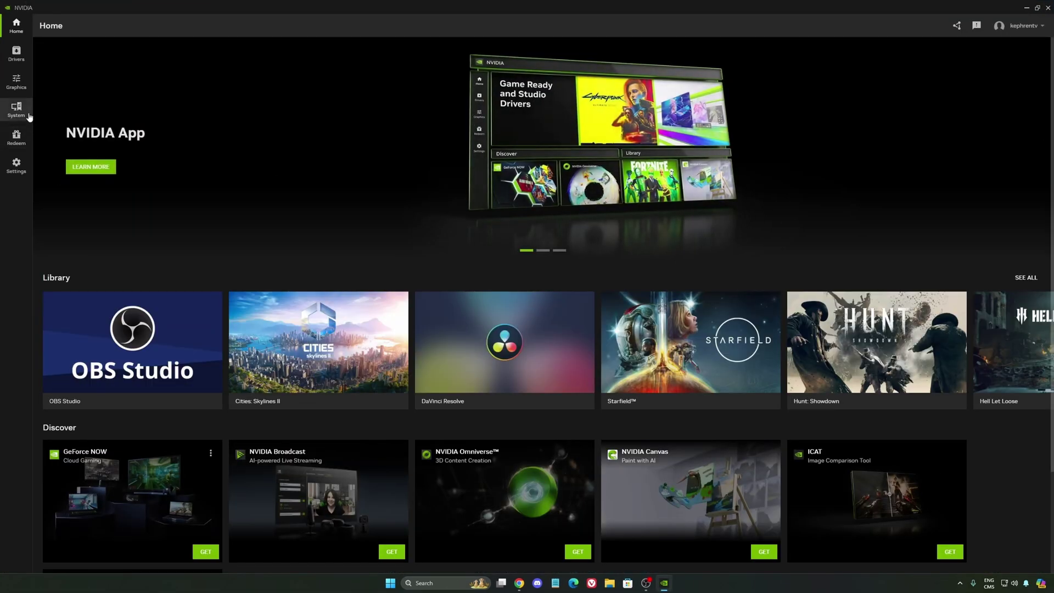
pyautogui.click(16, 81)
pyautogui.click(16, 165)
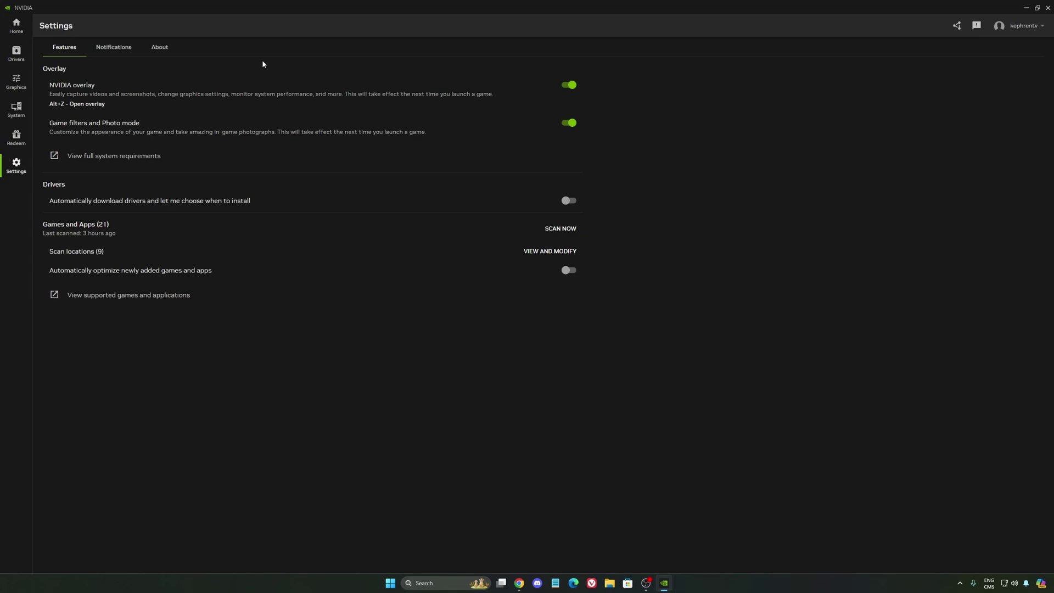
pyautogui.click(570, 85)
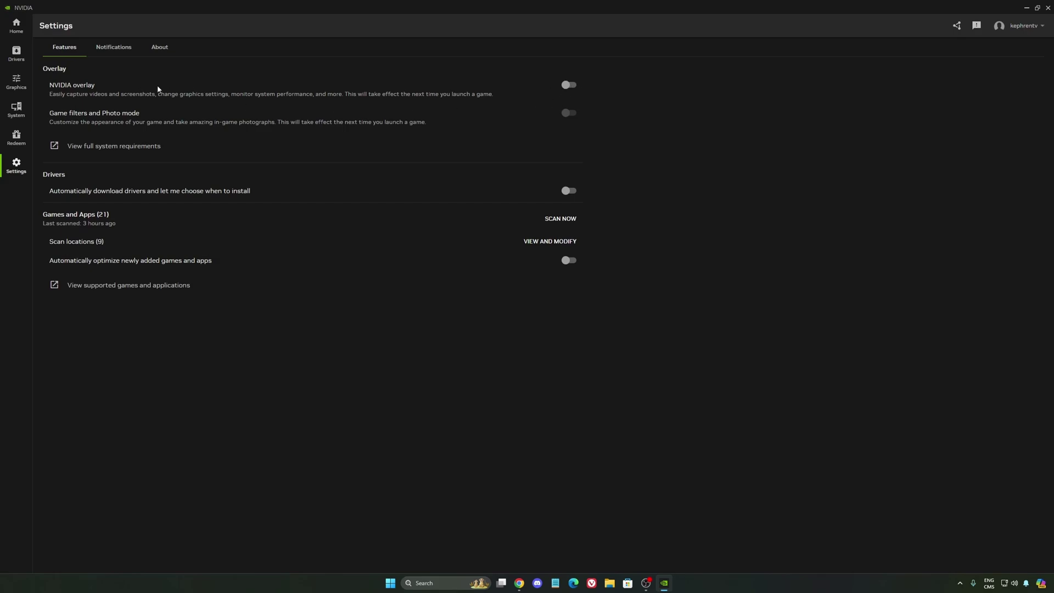
pyautogui.click(1027, 7)
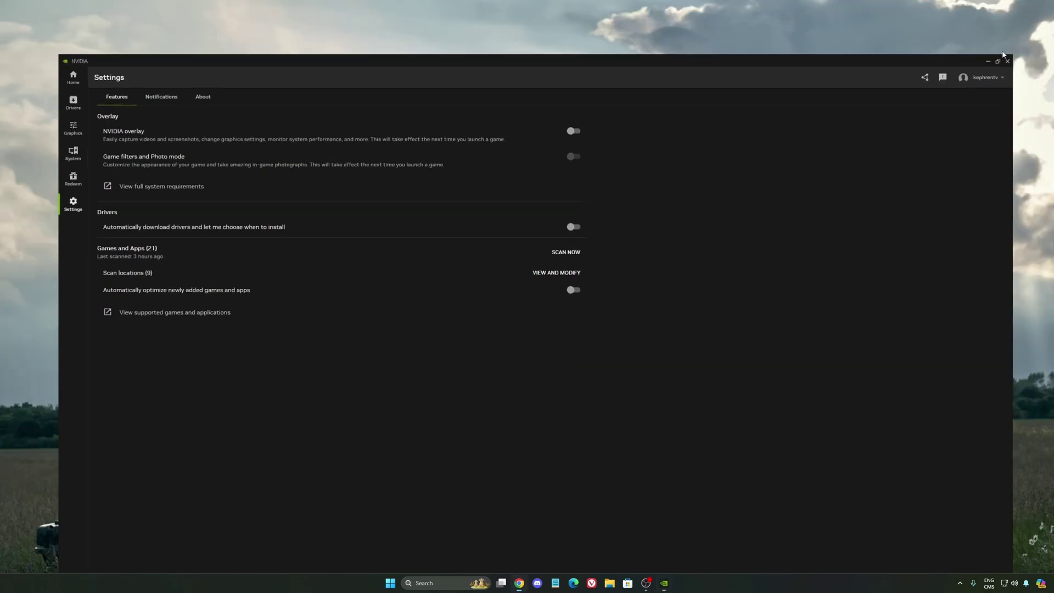
# Step: Switch to NVIDIA Control Panel and view the Power management mode choices in the global 3D settings
pyautogui.click(962, 582)
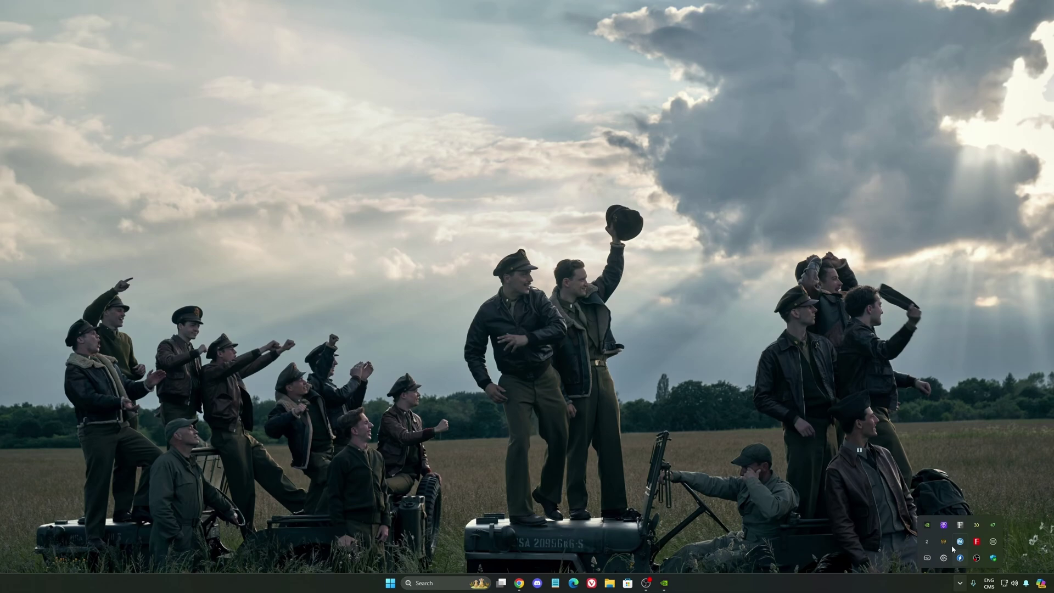
pyautogui.click(862, 355)
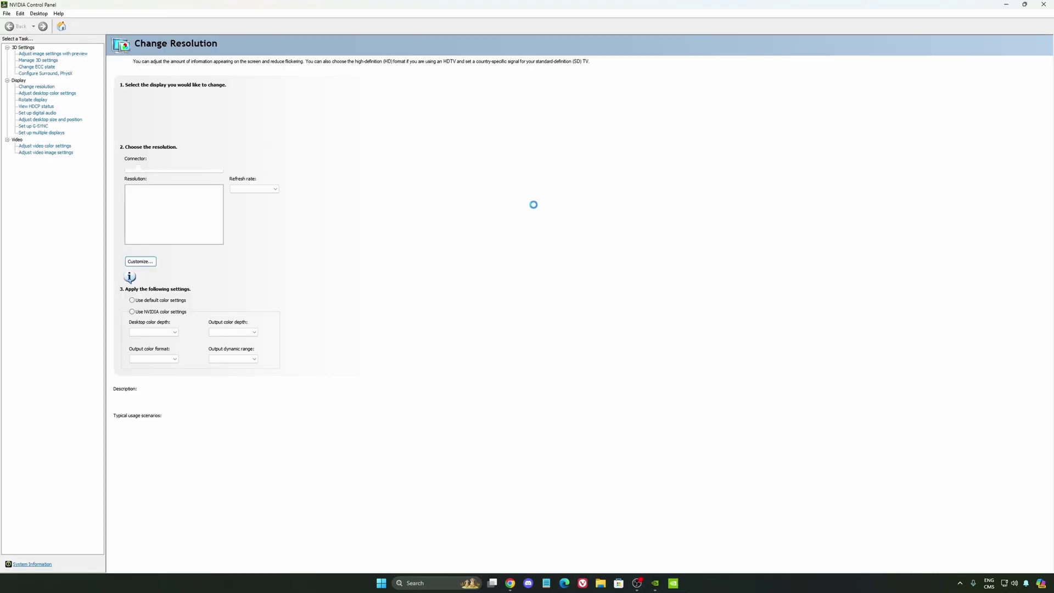
pyautogui.click(39, 60)
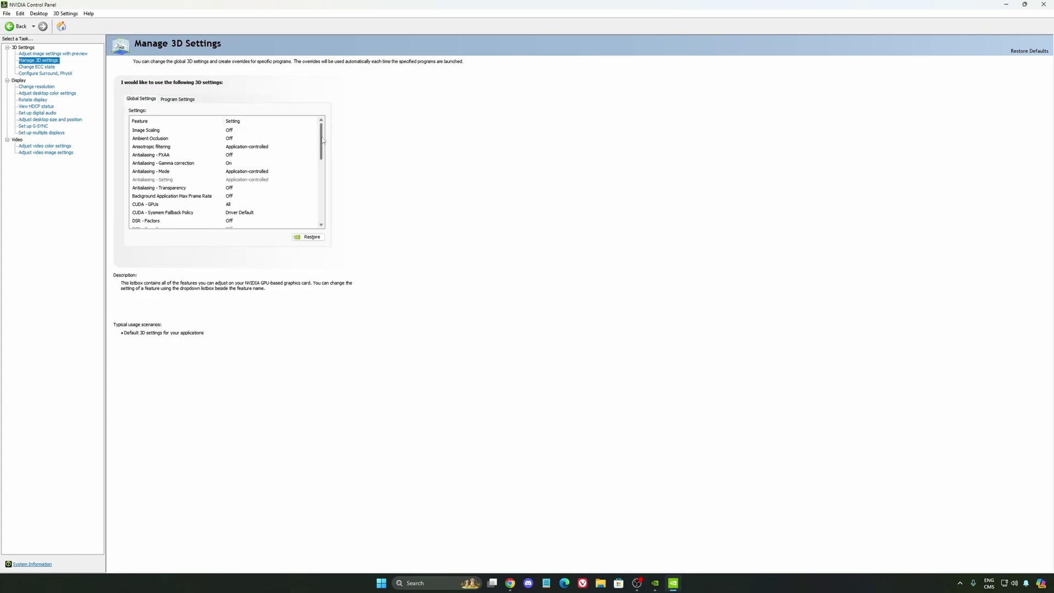
pyautogui.moveTo(322, 141); pyautogui.dragTo(323, 158)
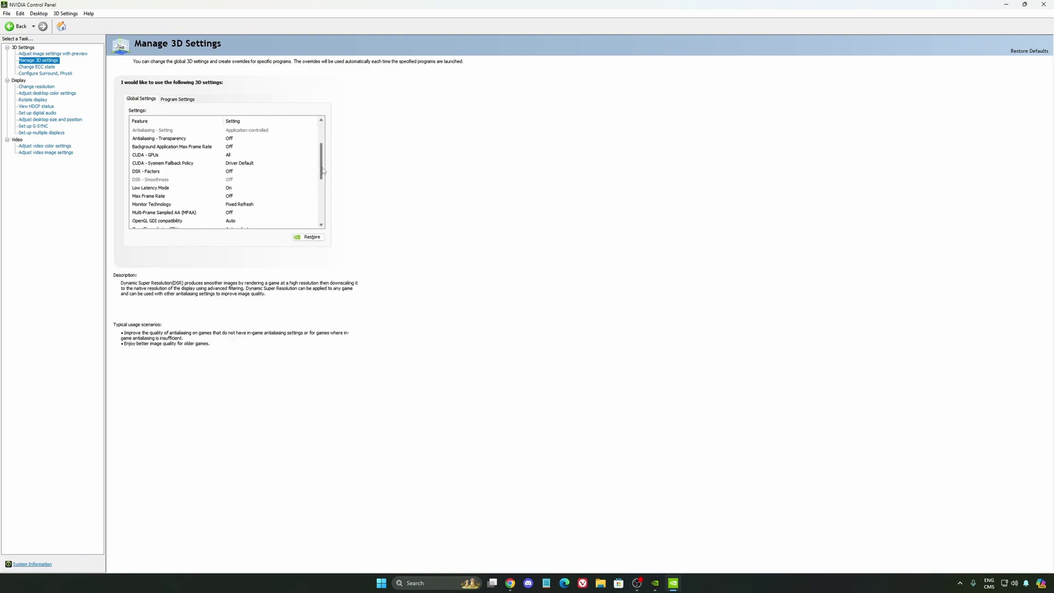
pyautogui.moveTo(322, 162); pyautogui.dragTo(322, 187)
pyautogui.moveTo(148, 172)
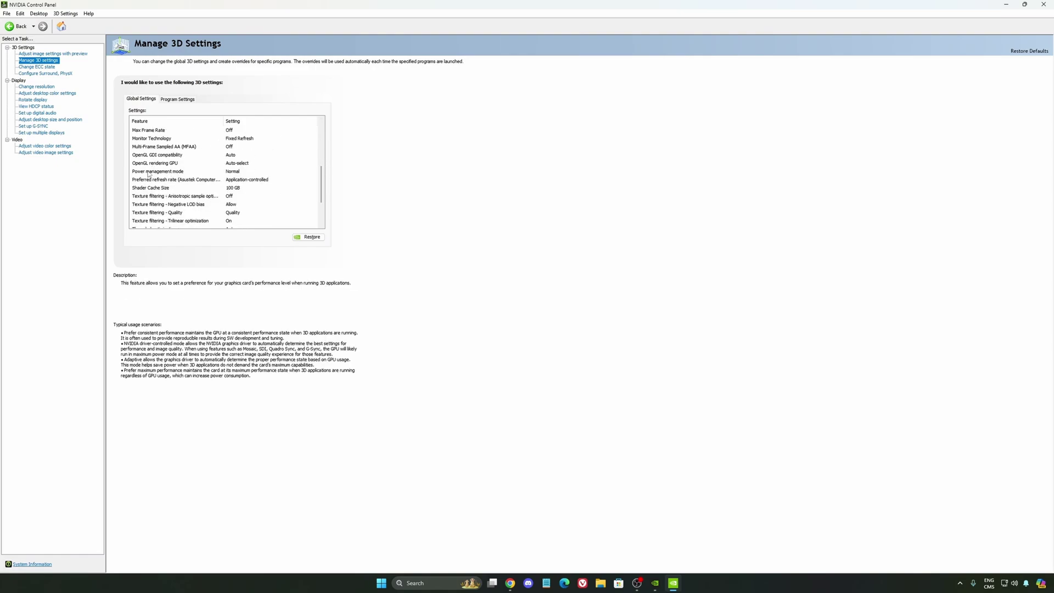
pyautogui.click(232, 173)
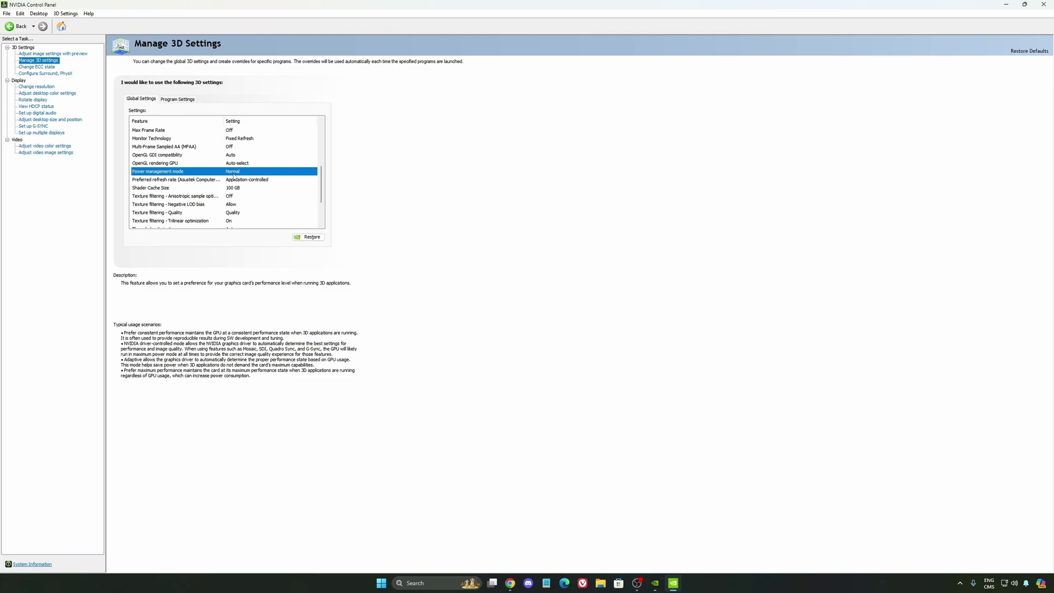
pyautogui.click(240, 172)
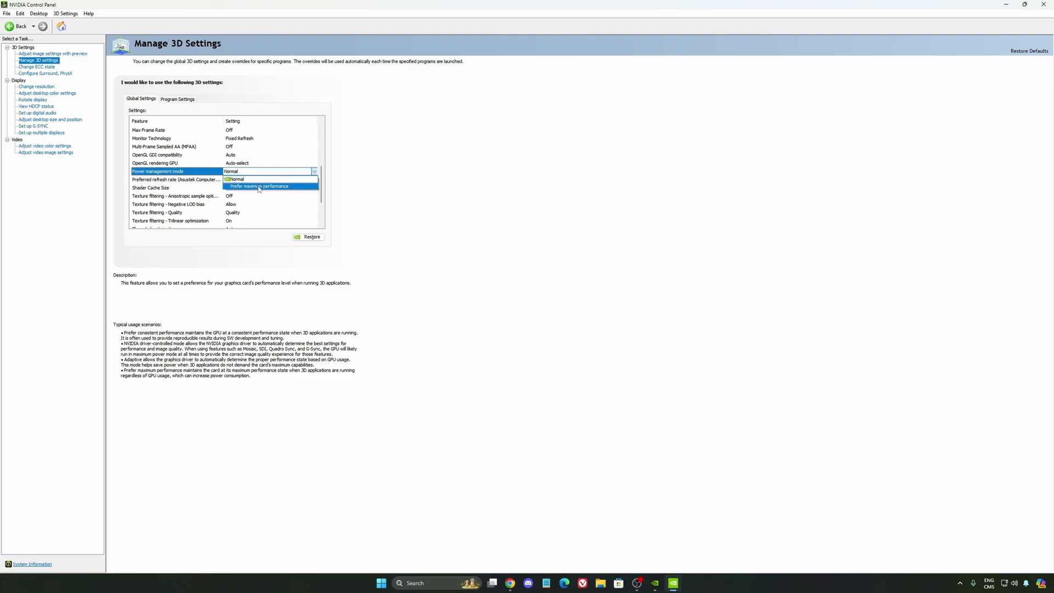
pyautogui.click(403, 190)
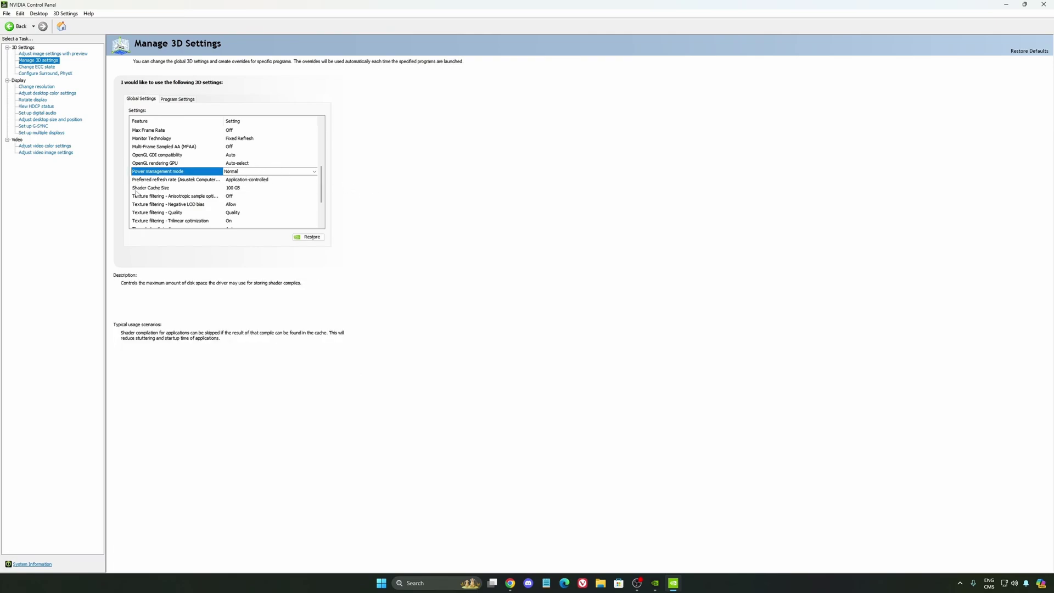
# Step: View the available Shader Cache Size choices in the global 3D settings
pyautogui.click(239, 189)
pyautogui.click(252, 190)
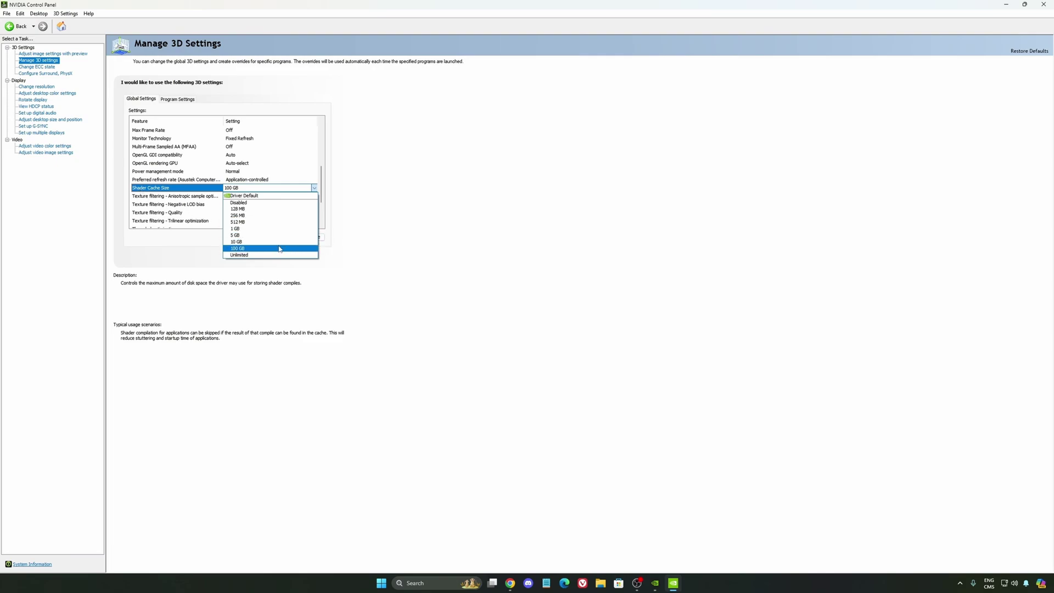
pyautogui.click(417, 250)
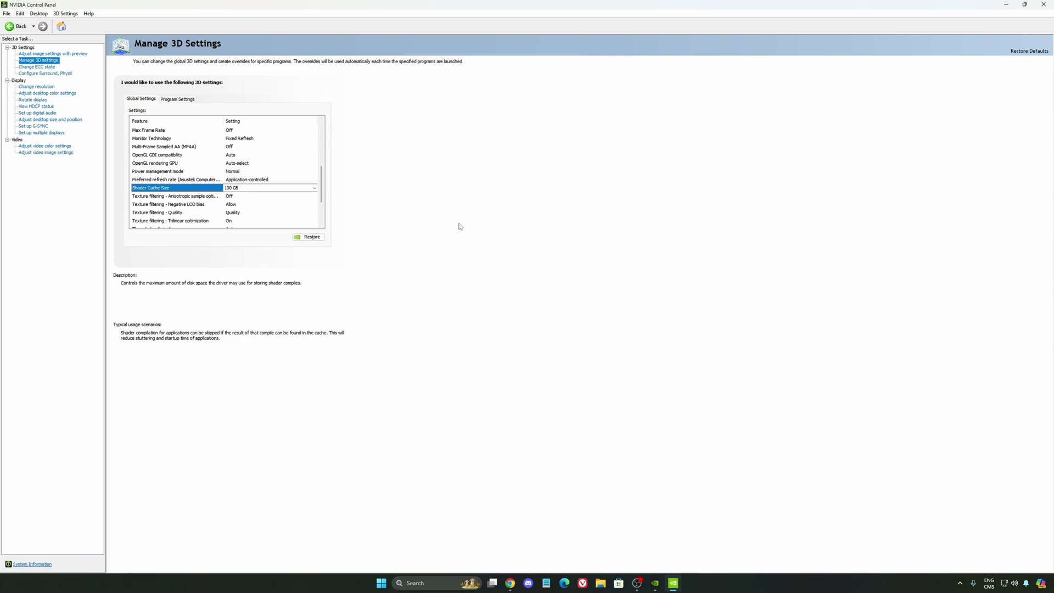
# Step: Check the display's refresh rate choices on the resolution page and open the G-SYNC setup page
pyautogui.click(36, 86)
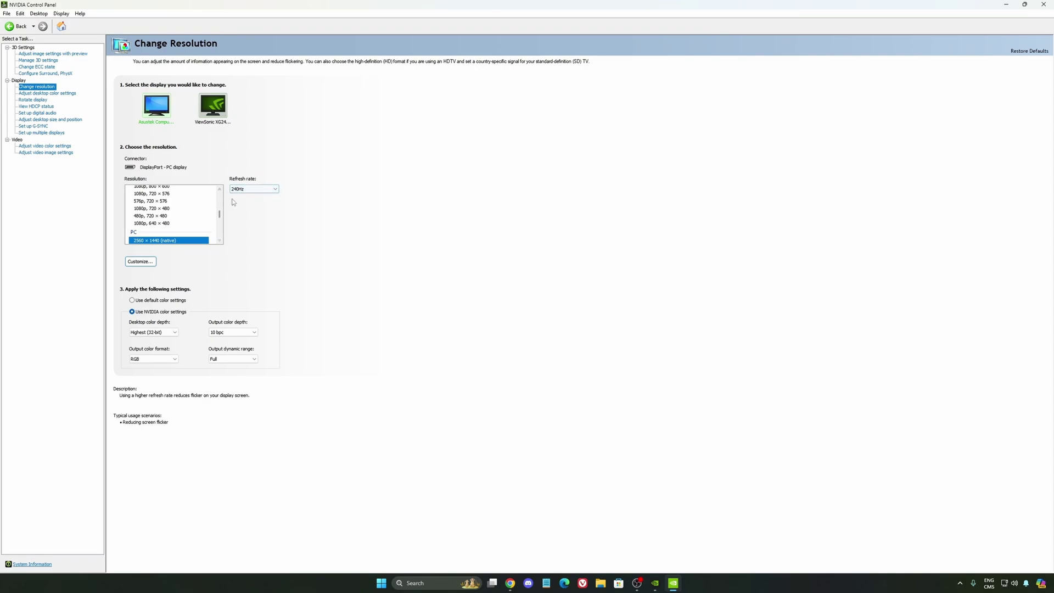
pyautogui.click(254, 191)
pyautogui.click(341, 195)
pyautogui.click(249, 190)
pyautogui.click(366, 193)
pyautogui.click(33, 125)
pyautogui.click(154, 158)
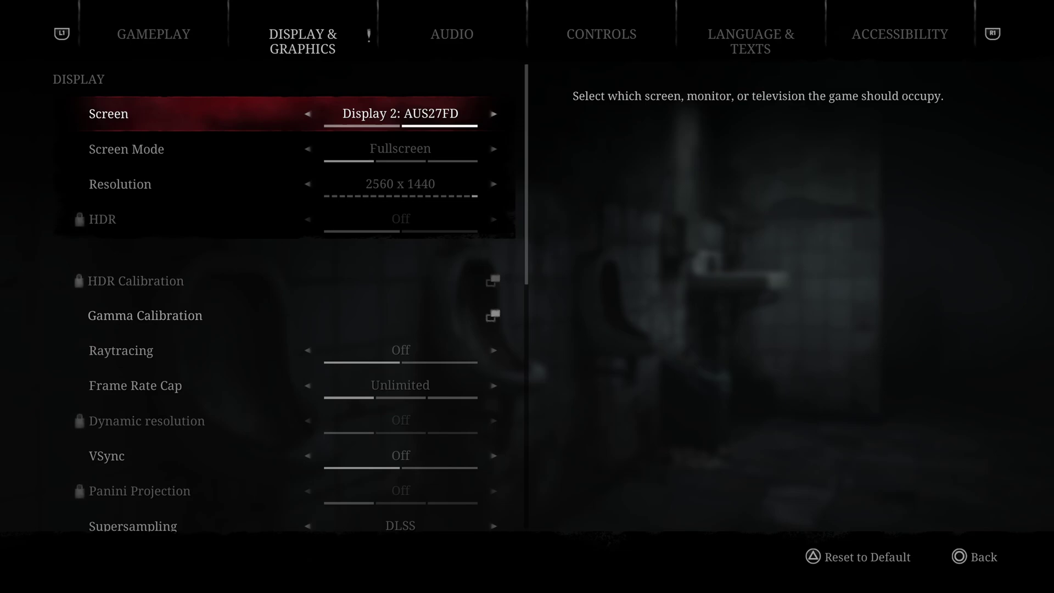
# Step: Review the game's Screen Mode, Resolution, Raytracing and Frame Rate Cap settings in the display options
pyautogui.press('Down')
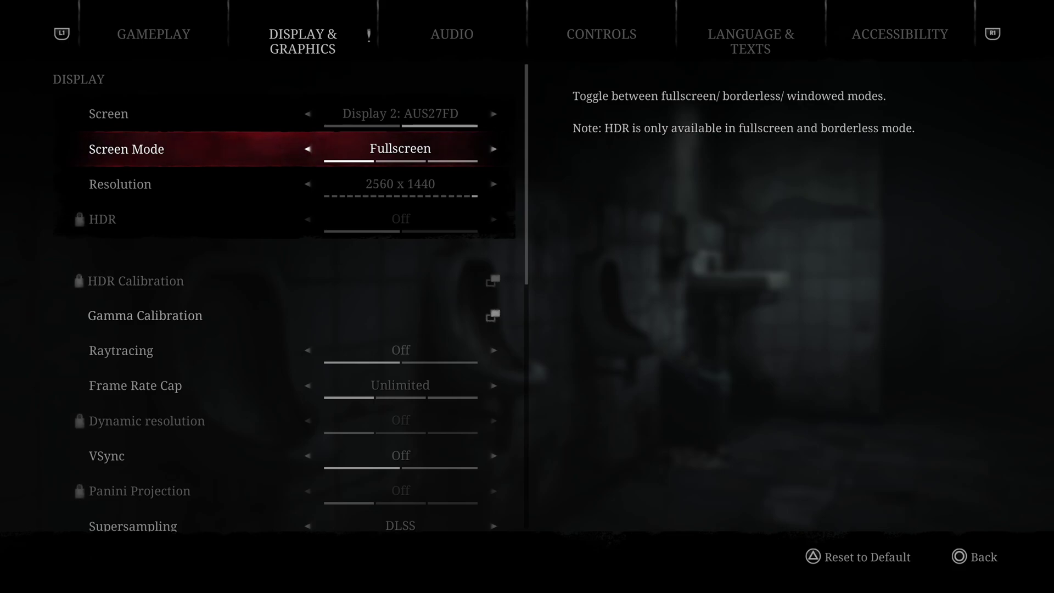
pyautogui.press('Down')
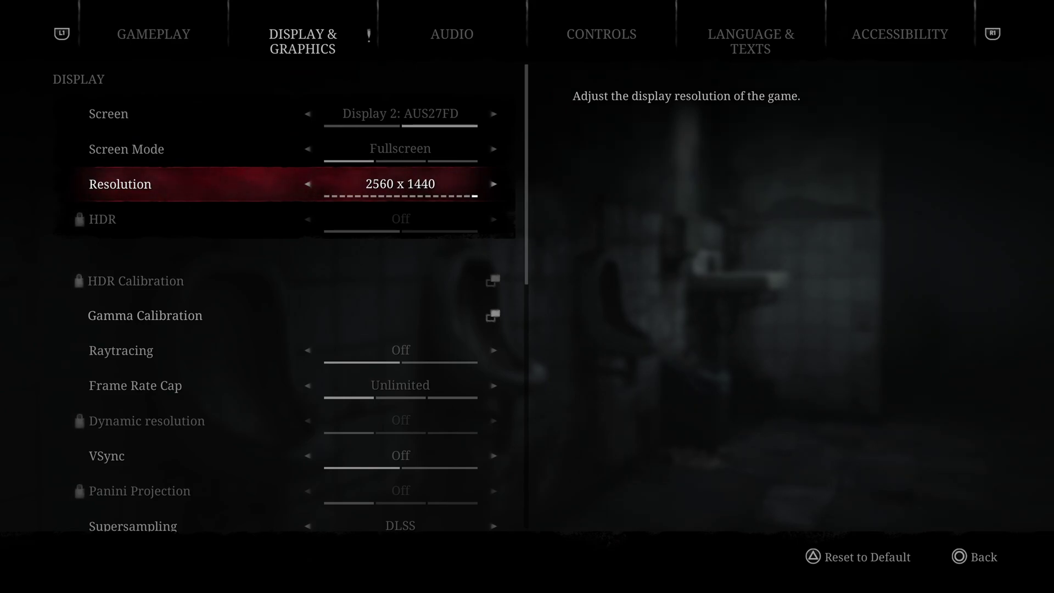
pyautogui.press('Down')
pyautogui.press('Down')
pyautogui.press('Down')
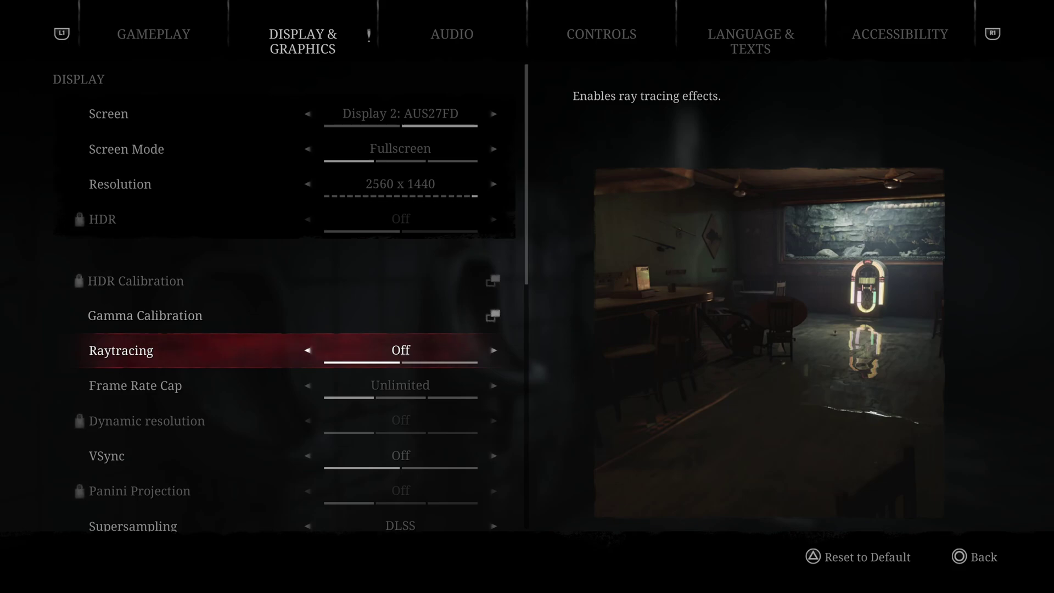
pyautogui.press('Down')
pyautogui.press('Up')
pyautogui.press('Down')
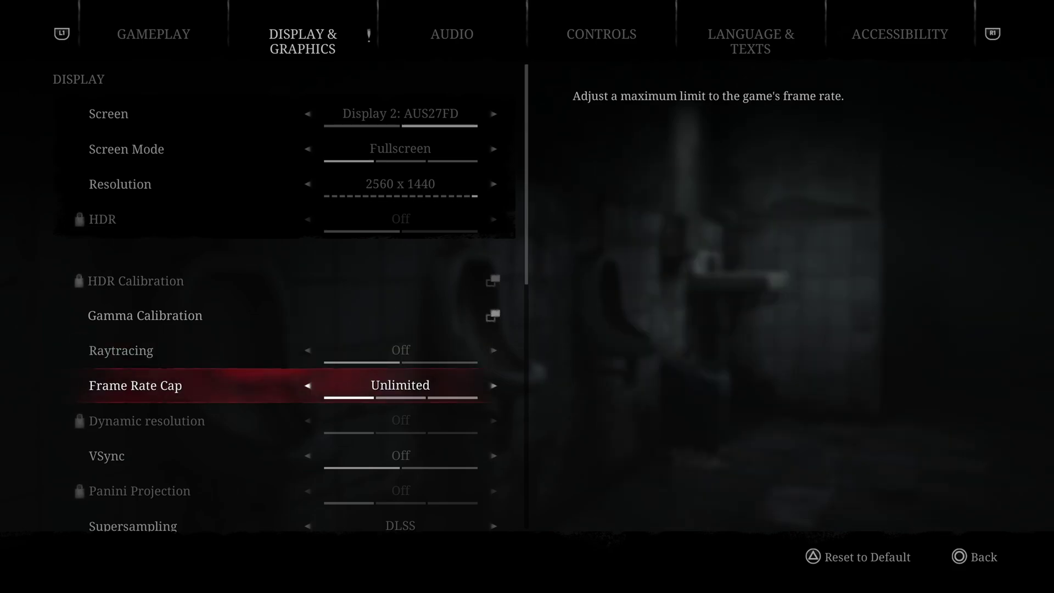
# Step: View the Frame Rate Cap choices, including 60 FPS, and leave the cap at Unlimited
pyautogui.press('Right')
pyautogui.press('Left')
pyautogui.press('Left')
pyautogui.press('Right')
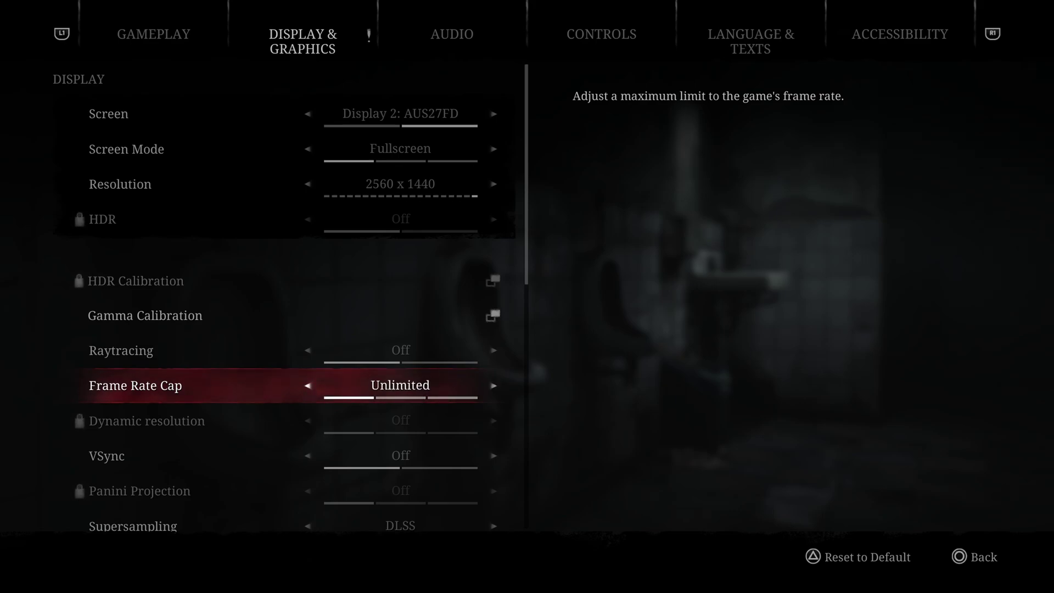
pyautogui.press('Left')
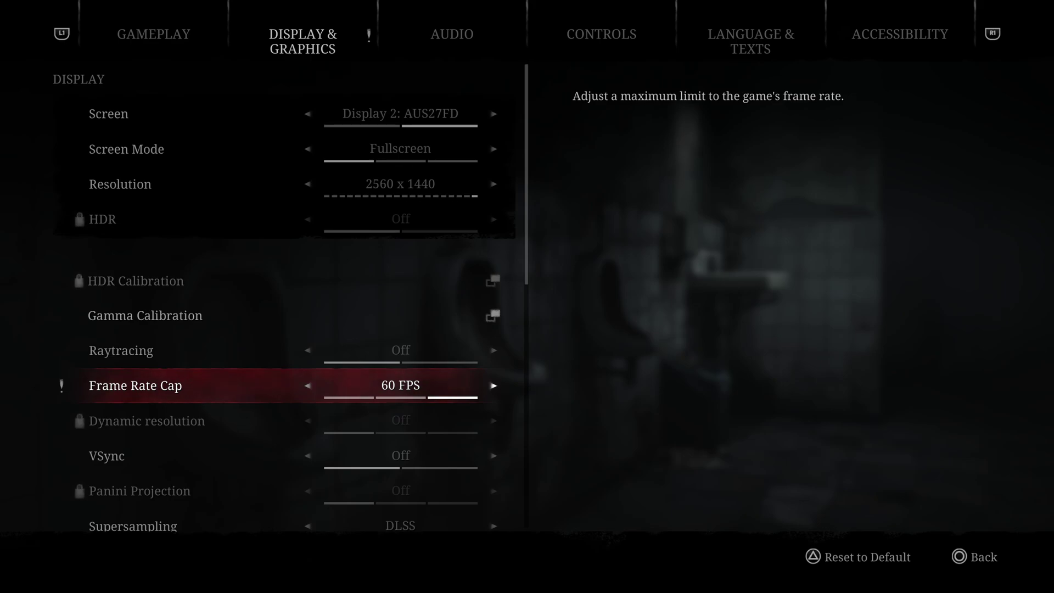
pyautogui.press('Right')
# Step: Check the VSync setting and read the description of the Renderer Quality Preset
pyautogui.press('Down')
pyautogui.press('Down')
pyautogui.press('Up')
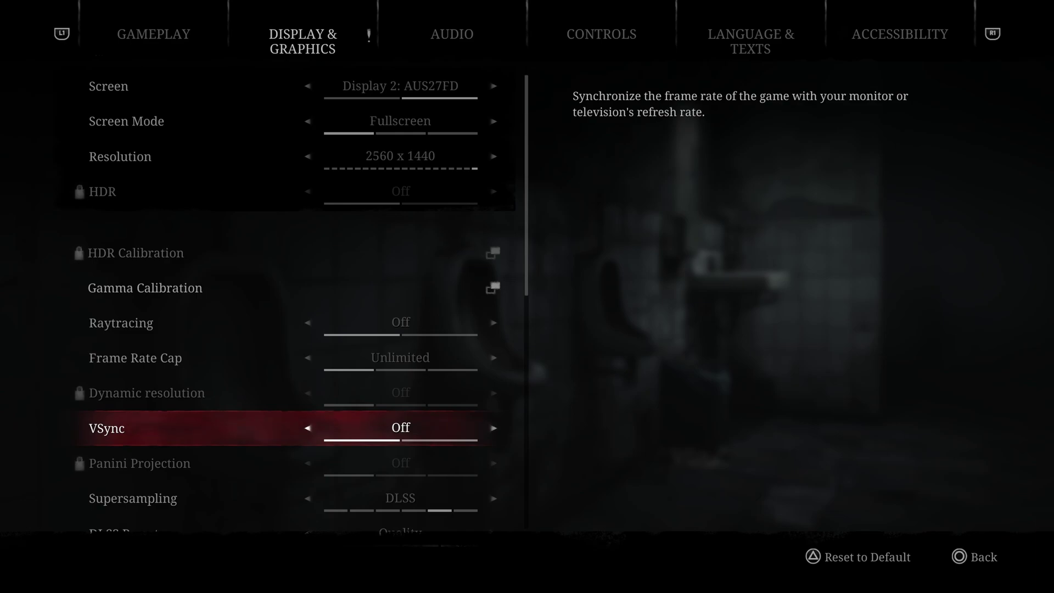
pyautogui.press('Down')
pyautogui.press('Down')
pyautogui.press('Down')
pyautogui.press('Down')
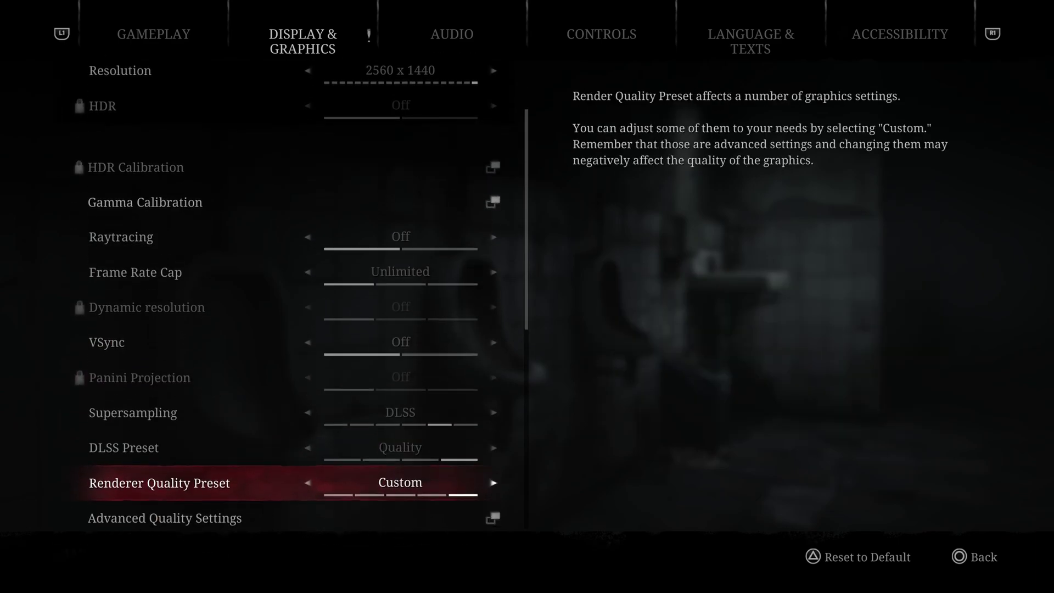
# Step: Look through the Supersampling choices, including None, and leave the upscaler on DLSS
pyautogui.press('Up')
pyautogui.press('Up')
pyautogui.press('Left')
pyautogui.press('Left')
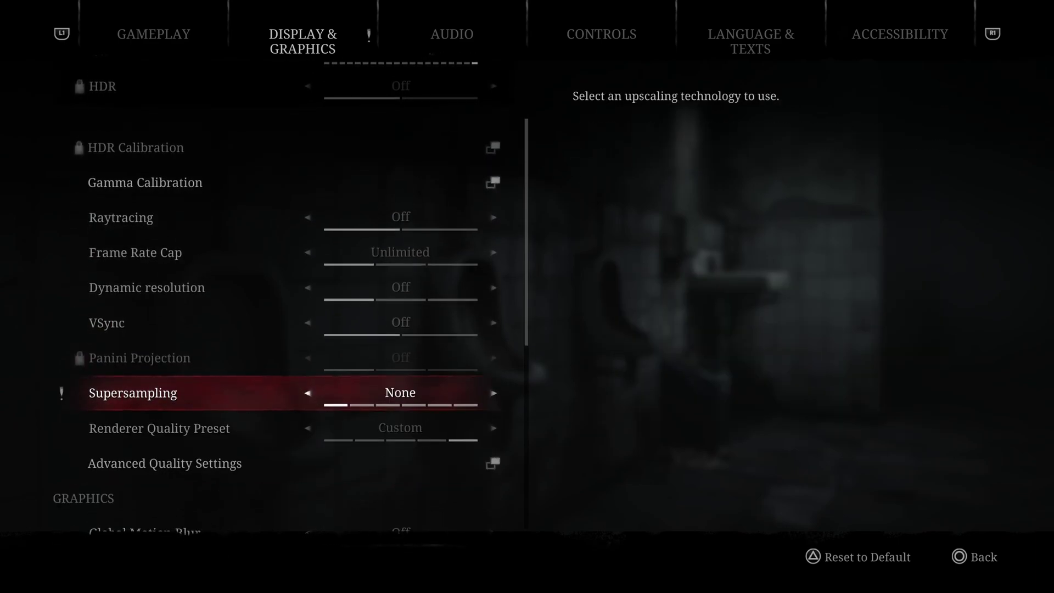
pyautogui.press('Right')
pyautogui.press('Right')
pyautogui.press('Right')
pyautogui.press('Left')
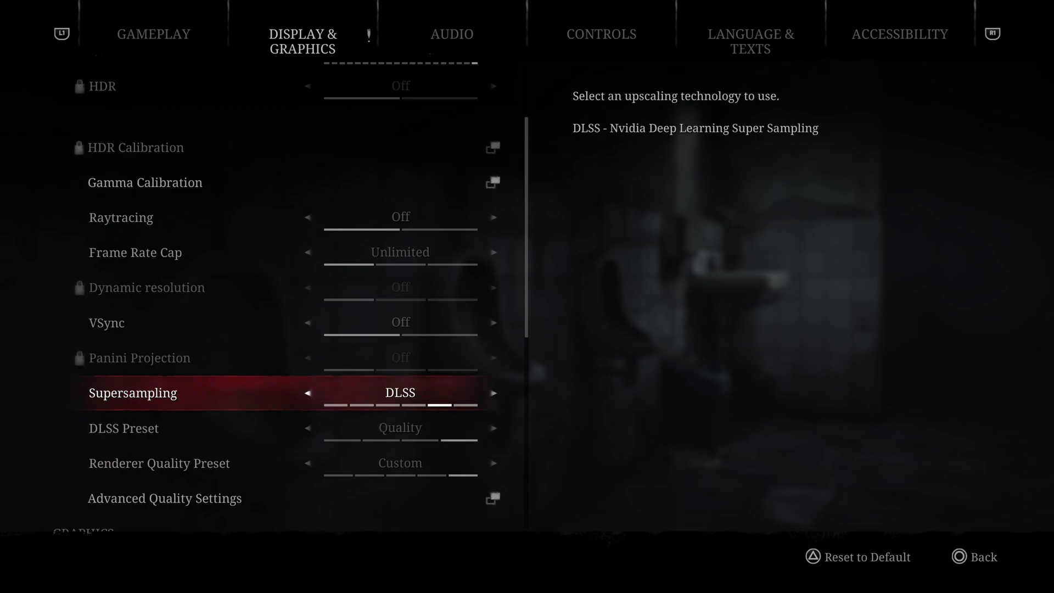
# Step: Go through the DLSS Preset choices from Quality to Ultra Performance and return to Quality
pyautogui.press('Down')
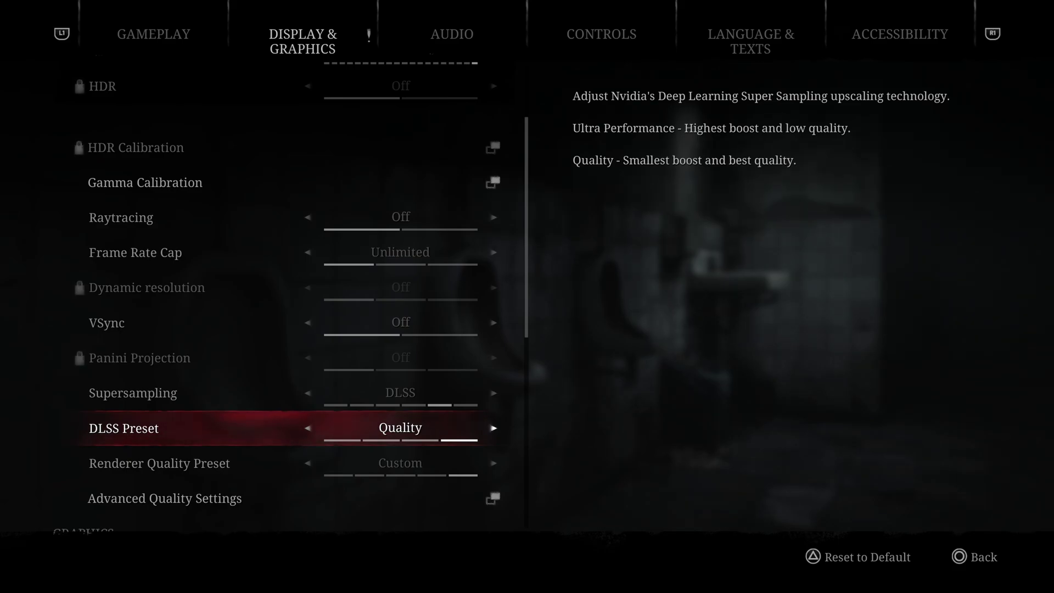
pyautogui.press('Left')
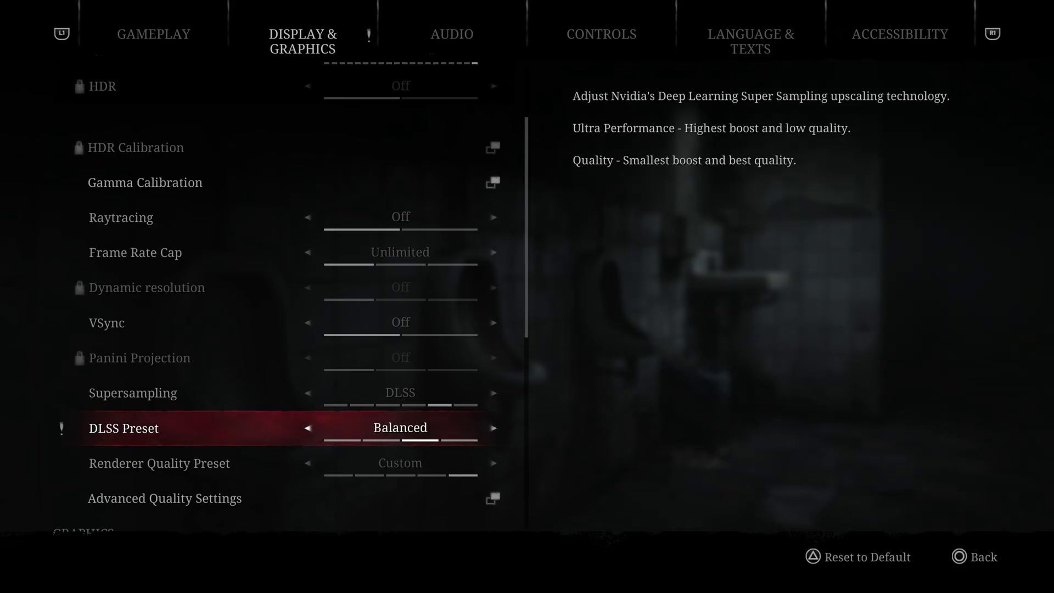
pyautogui.press('Left')
pyautogui.press('Left')
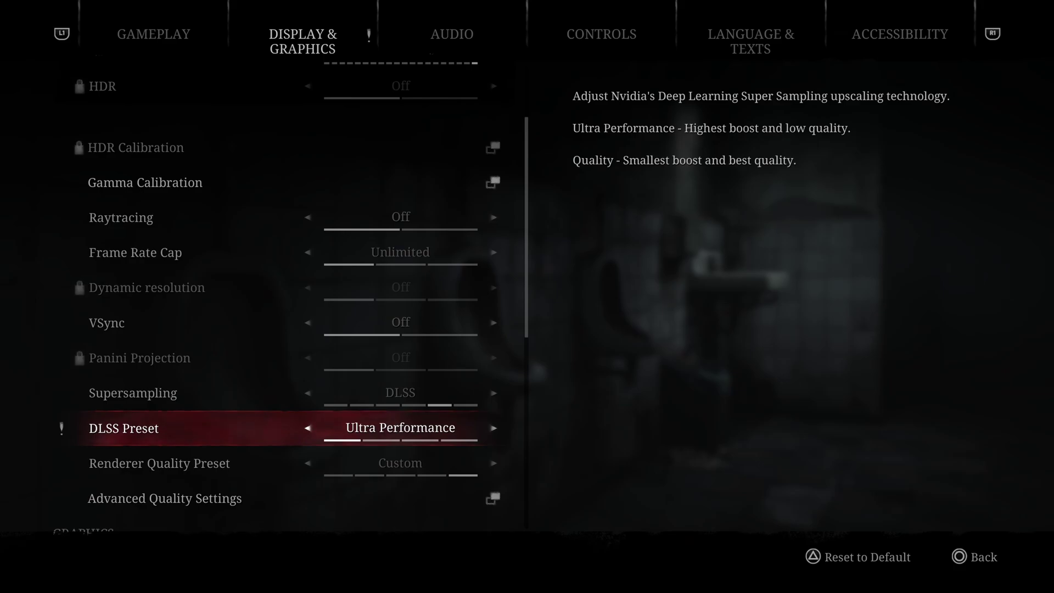
pyautogui.press('Right')
pyautogui.press('Right')
pyautogui.press('Right')
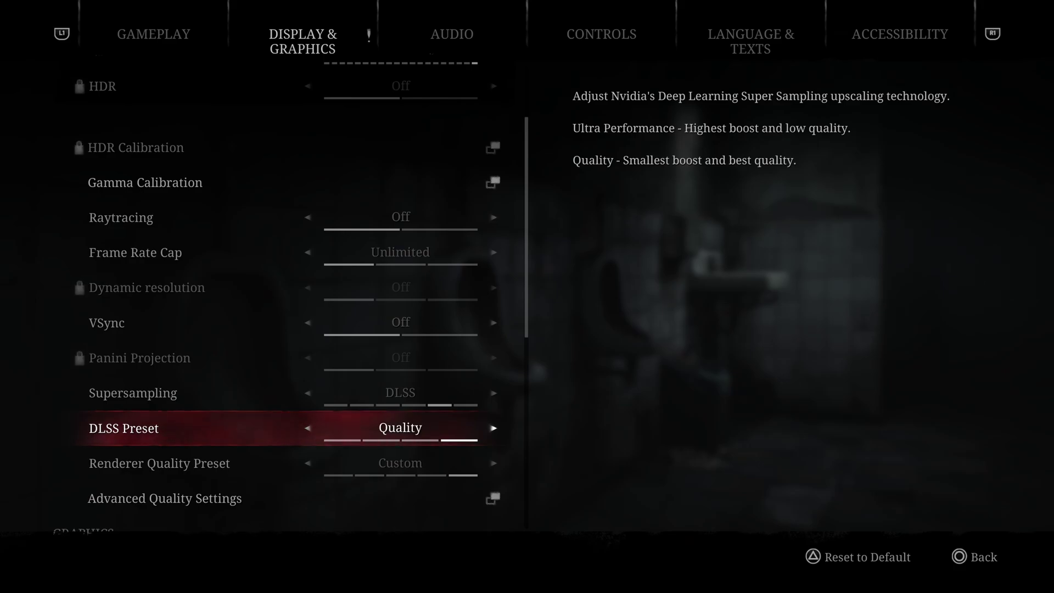
# Step: Switch the Supersampling technology to FSR 3.0
pyautogui.press('Up')
pyautogui.press('Left')
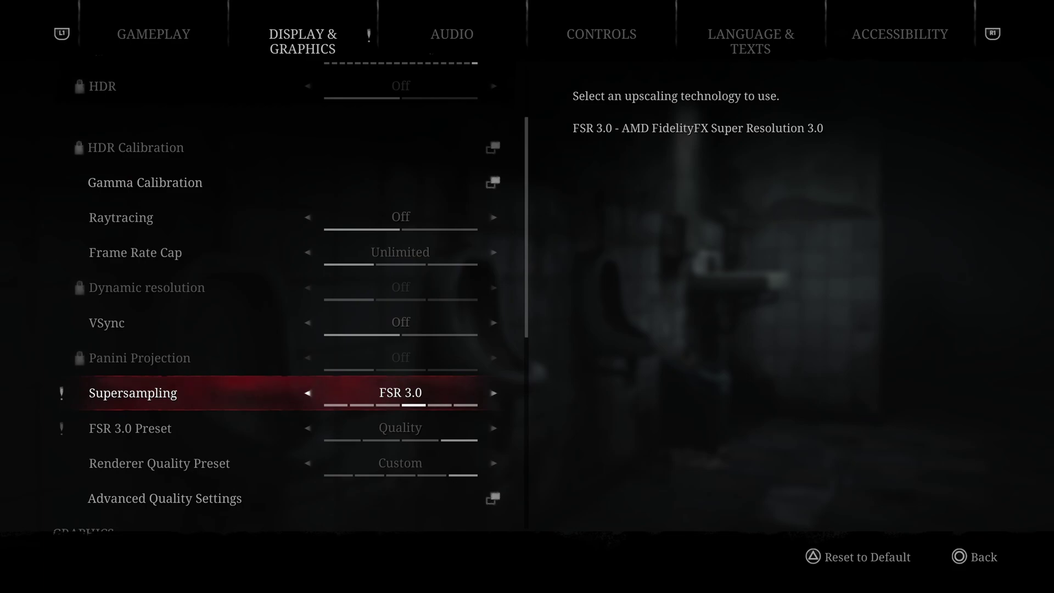
pyautogui.press('Left')
pyautogui.press('Right')
# Step: Go through the FSR 3.0 Preset choices and return to Quality
pyautogui.press('Down')
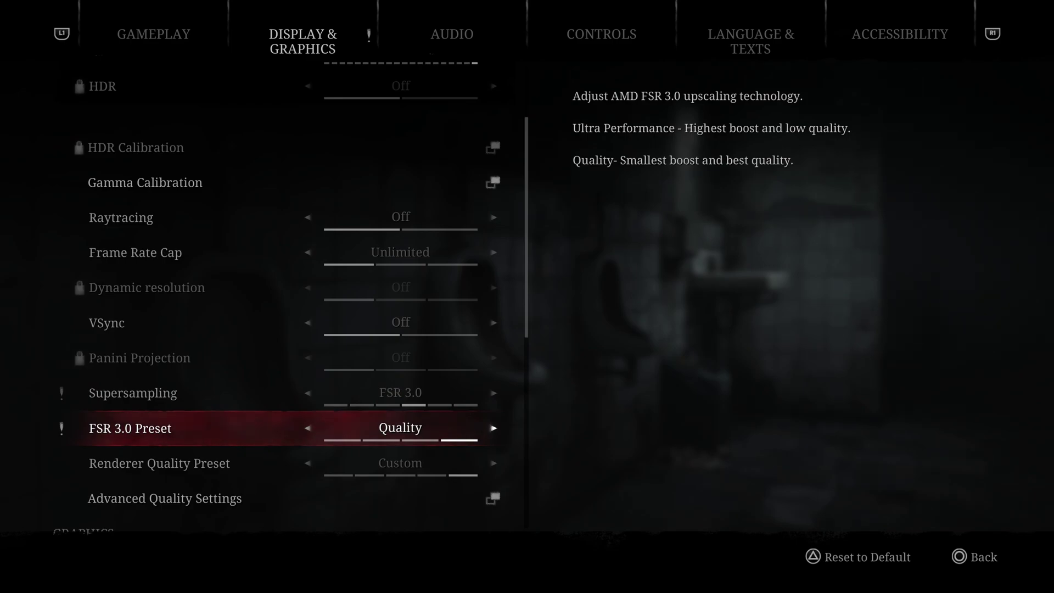
pyautogui.press('Left')
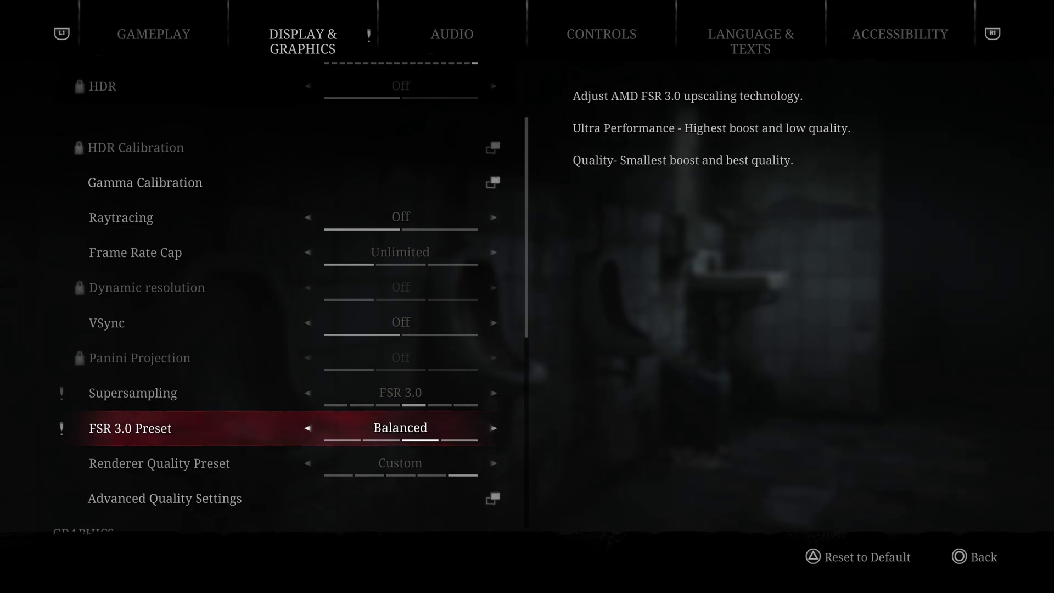
pyautogui.press('Left')
pyautogui.press('Left')
pyautogui.press('Right')
pyautogui.press('Right')
pyautogui.press('Right')
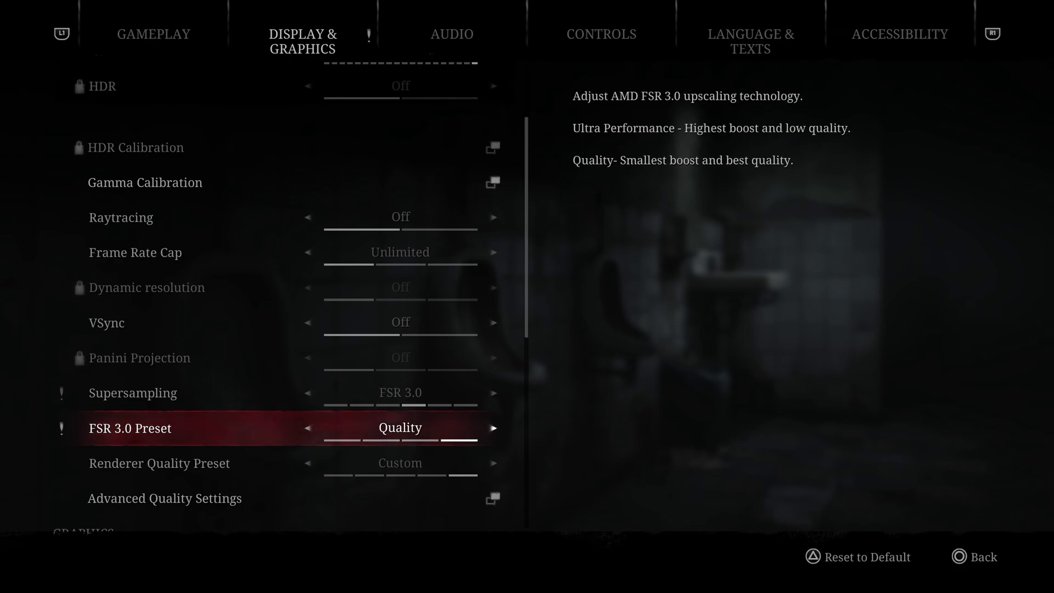
# Step: View the XeSS option for Supersampling and set the upscaler to DLSS
pyautogui.click(132, 392)
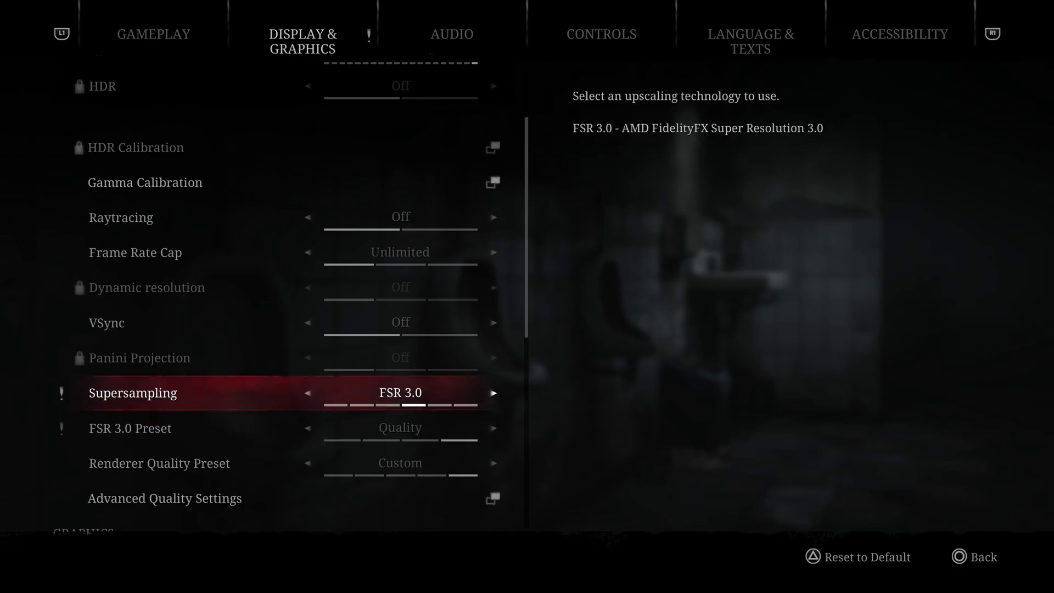
pyautogui.press('Right')
pyautogui.press('Right')
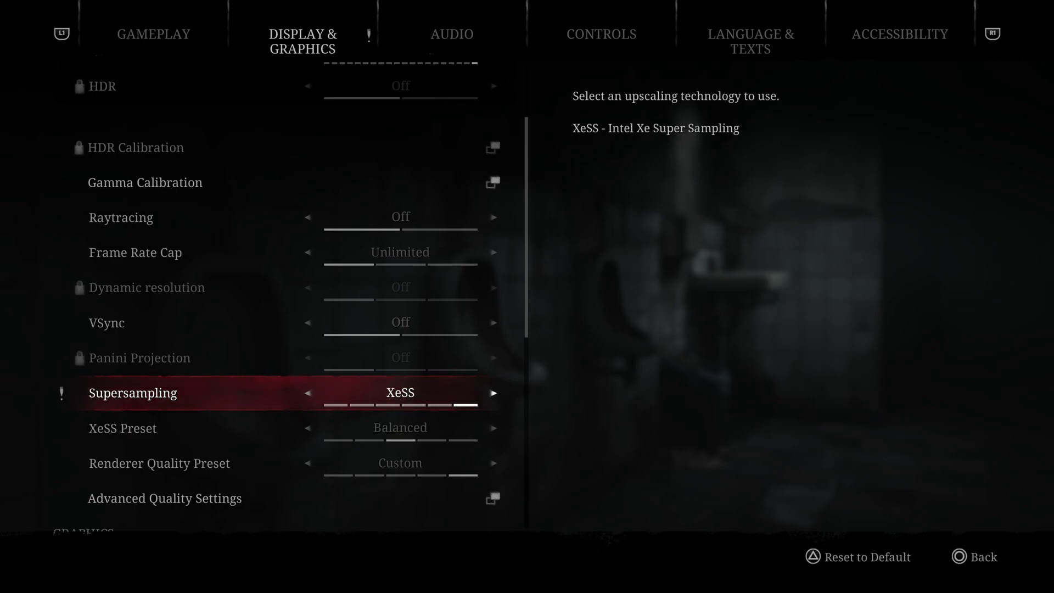
pyautogui.press('Left')
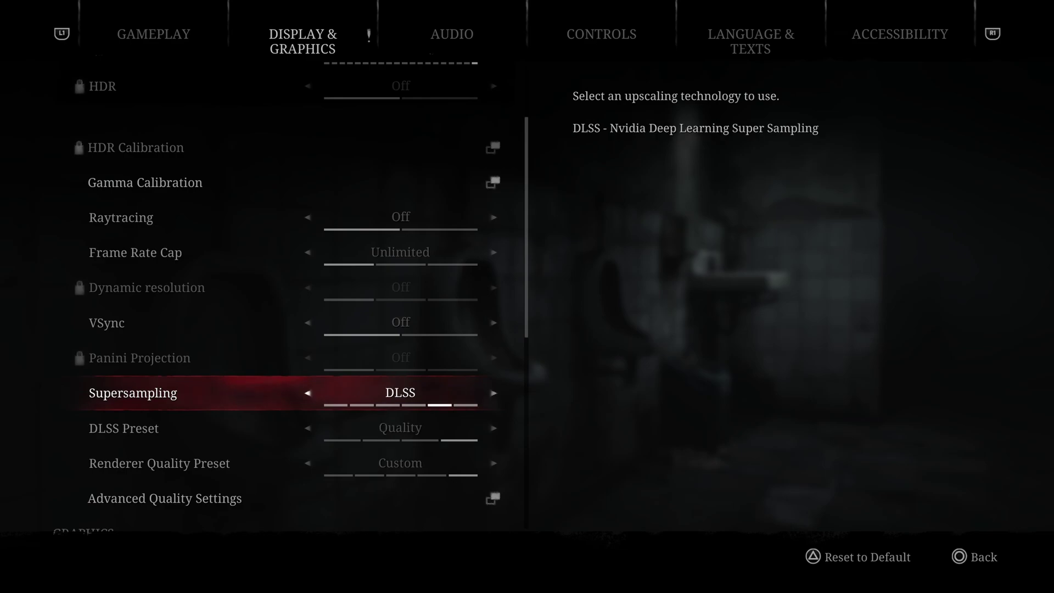
# Step: Check the Renderer Quality Preset and Global Motion Blur entries and open the Advanced Quality Settings
pyautogui.press('Down')
pyautogui.press('Down')
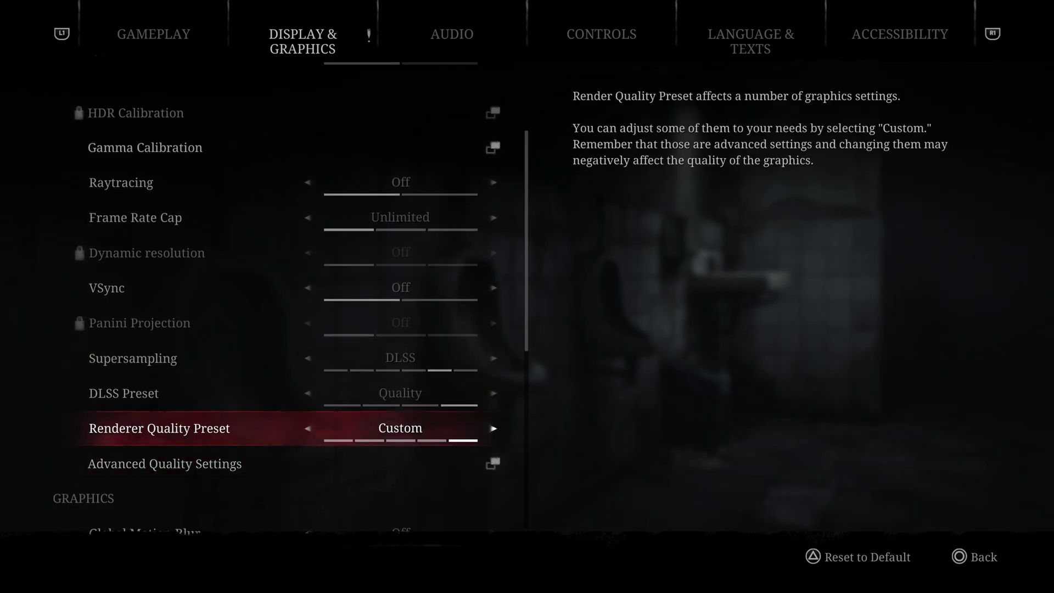
pyautogui.press('Down')
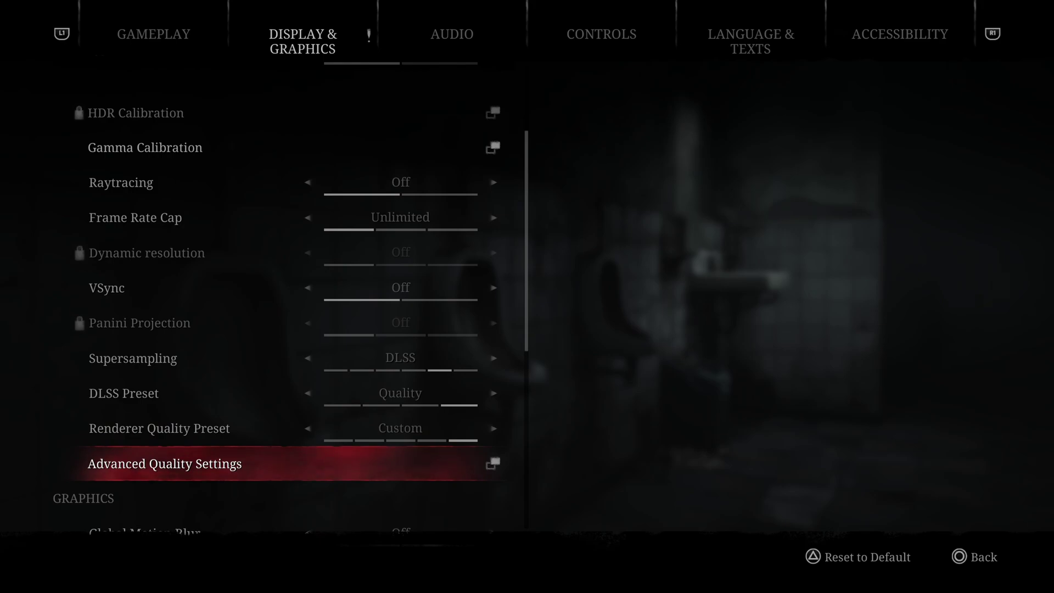
pyautogui.press('Down')
pyautogui.press('Up')
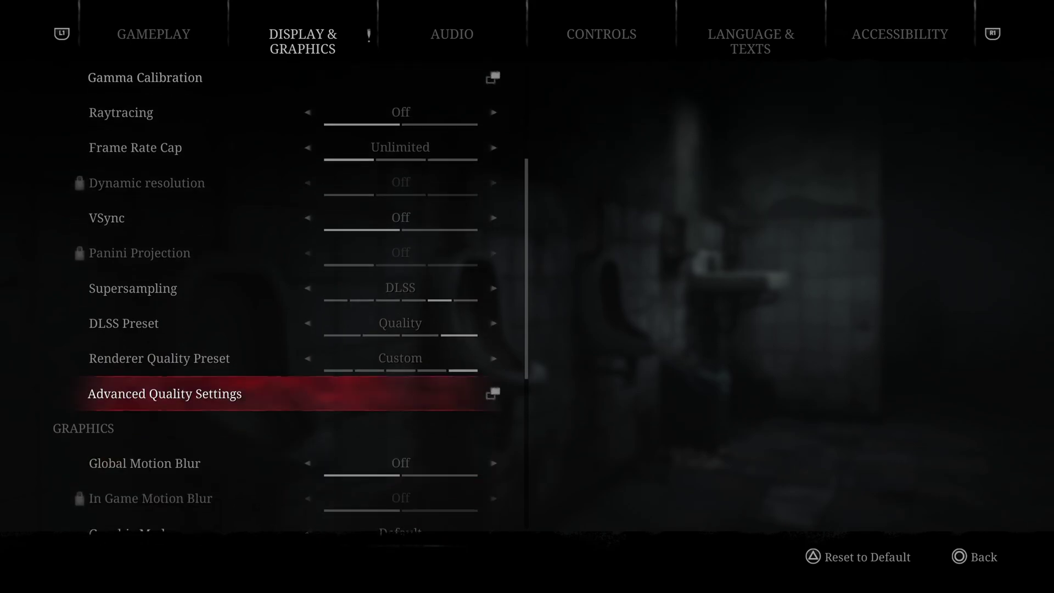
pyautogui.press('Down')
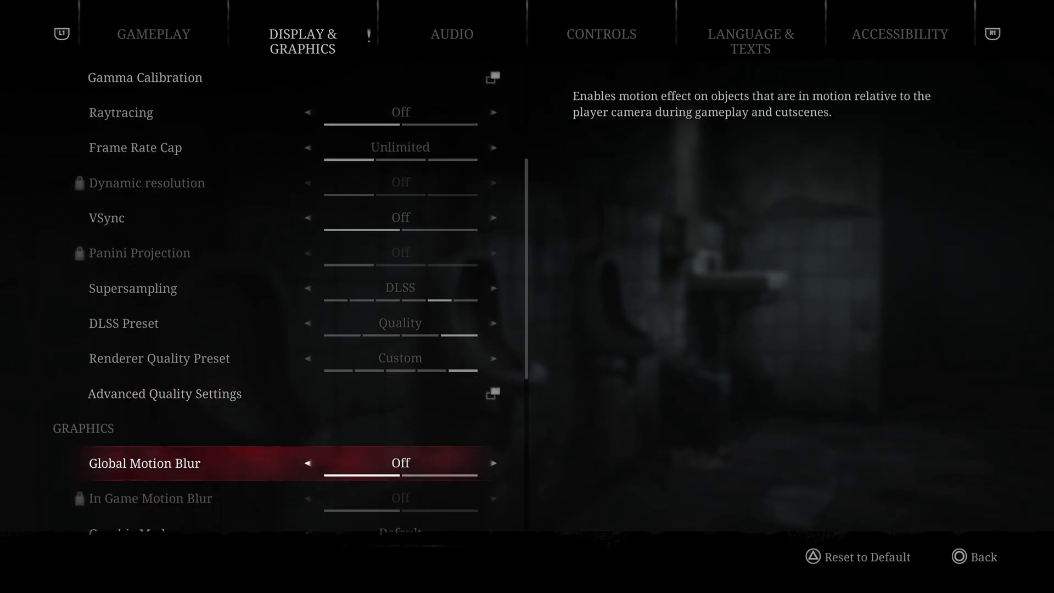
pyautogui.press('Up')
pyautogui.press('Return')
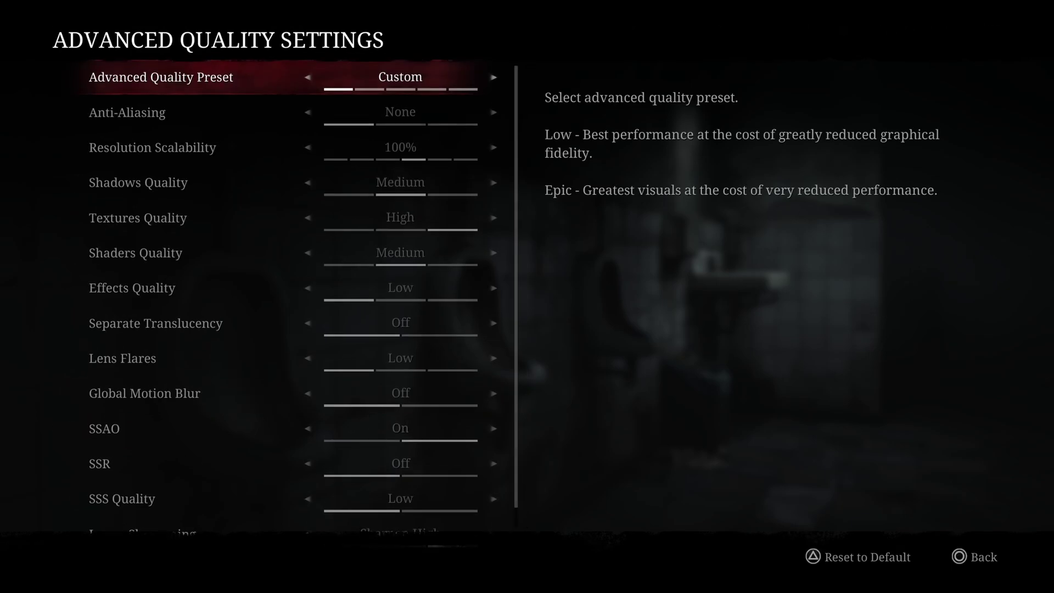
# Step: View the FXAA and TXAA choices for Anti-Aliasing and return it to None
pyautogui.press('Down')
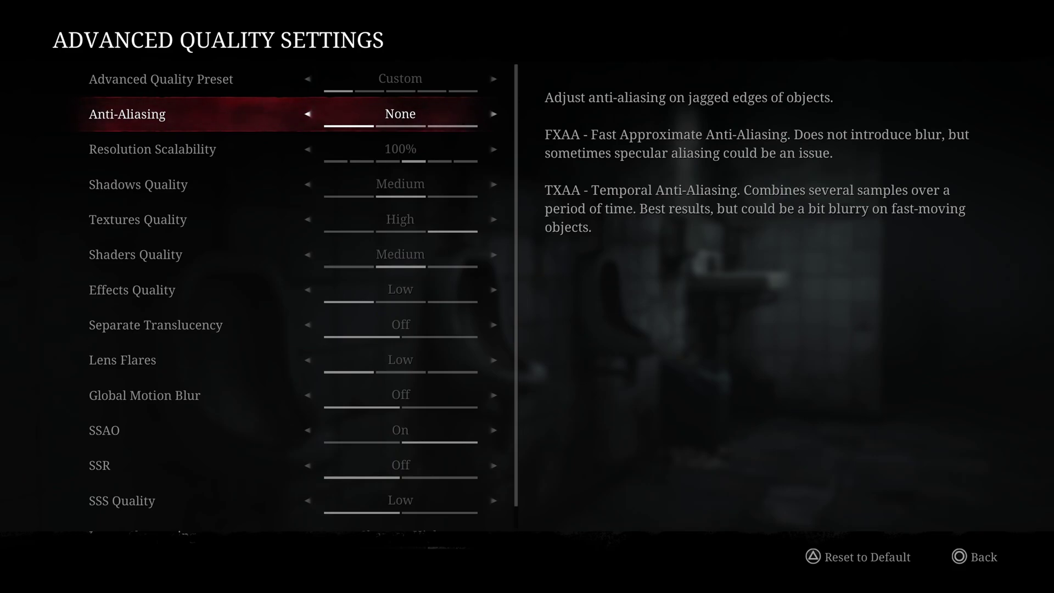
pyautogui.press('Right')
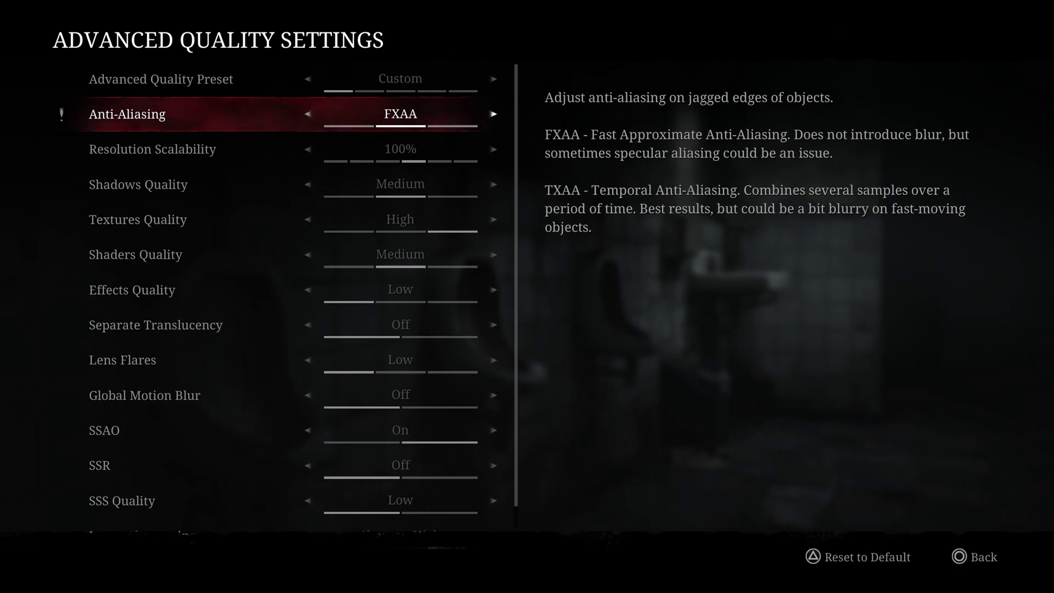
pyautogui.press('Right')
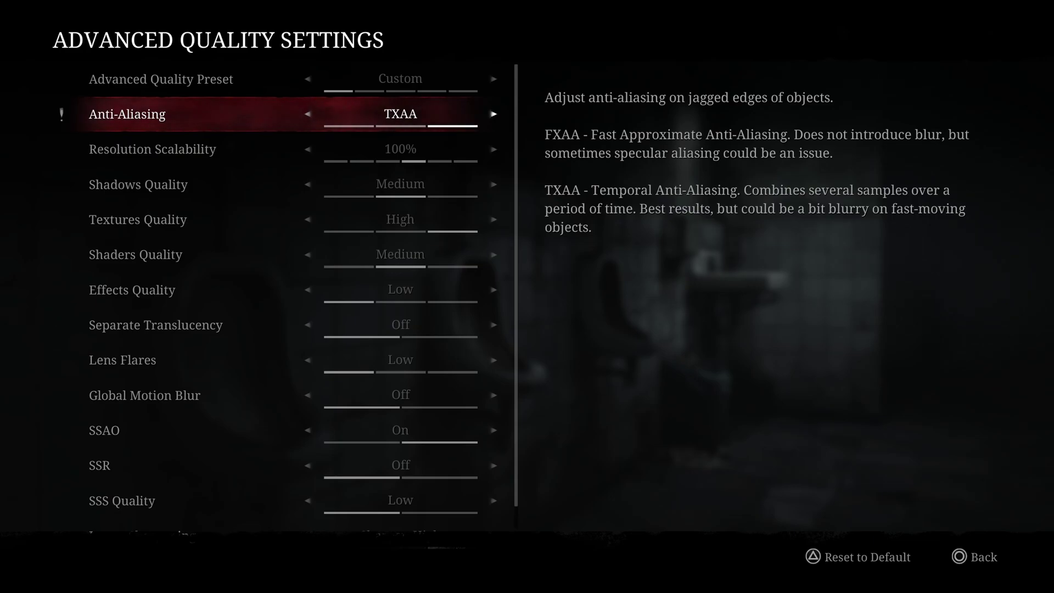
pyautogui.press('Left')
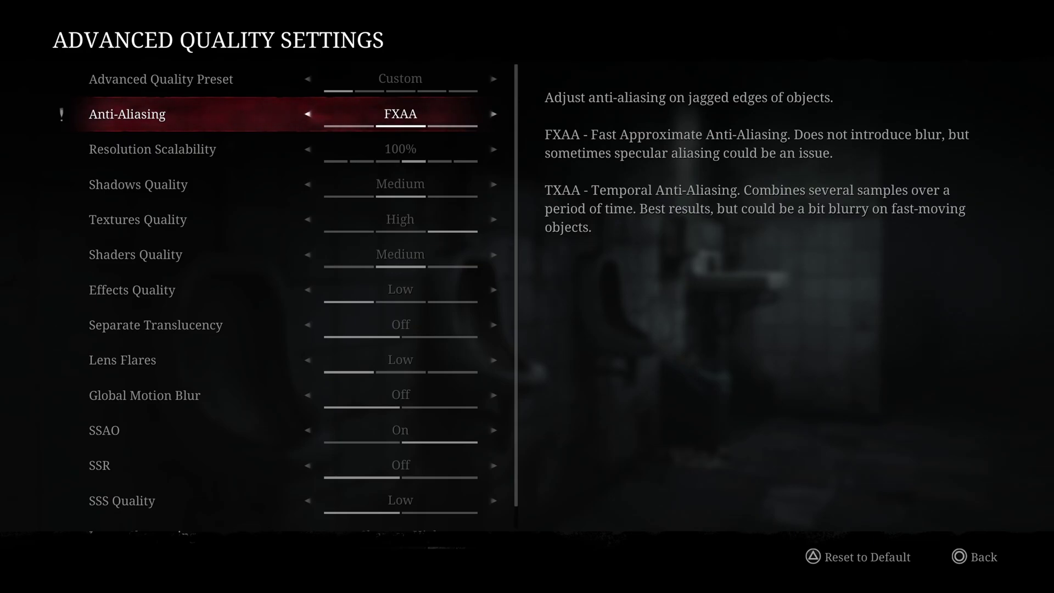
pyautogui.press('Left')
# Step: Check Resolution Scalability, compare the Low and High choices for Shadows Quality, and leave shadows at Medium
pyautogui.press('Down')
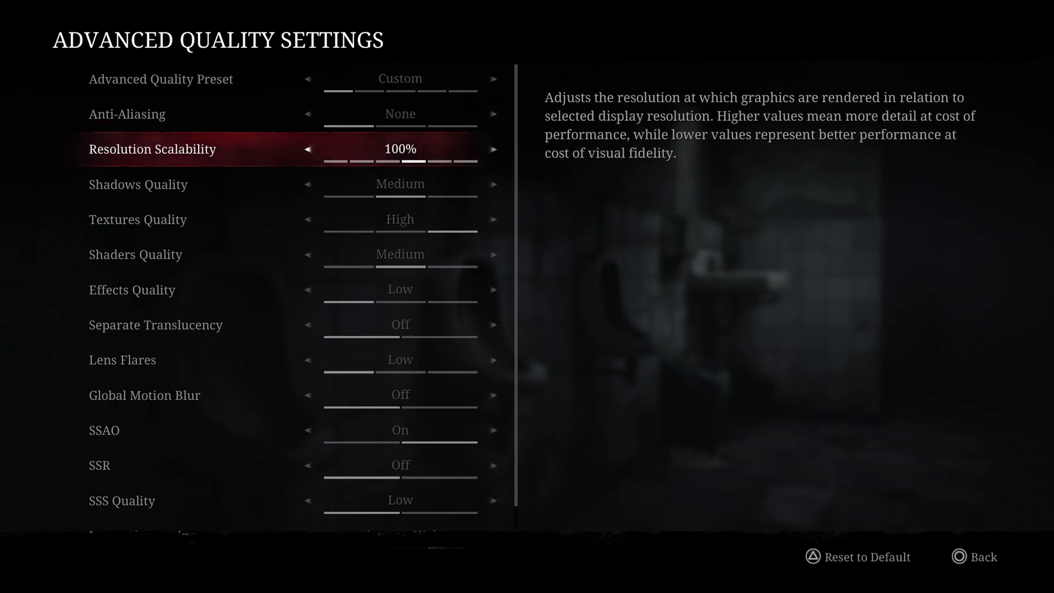
pyautogui.press('Down')
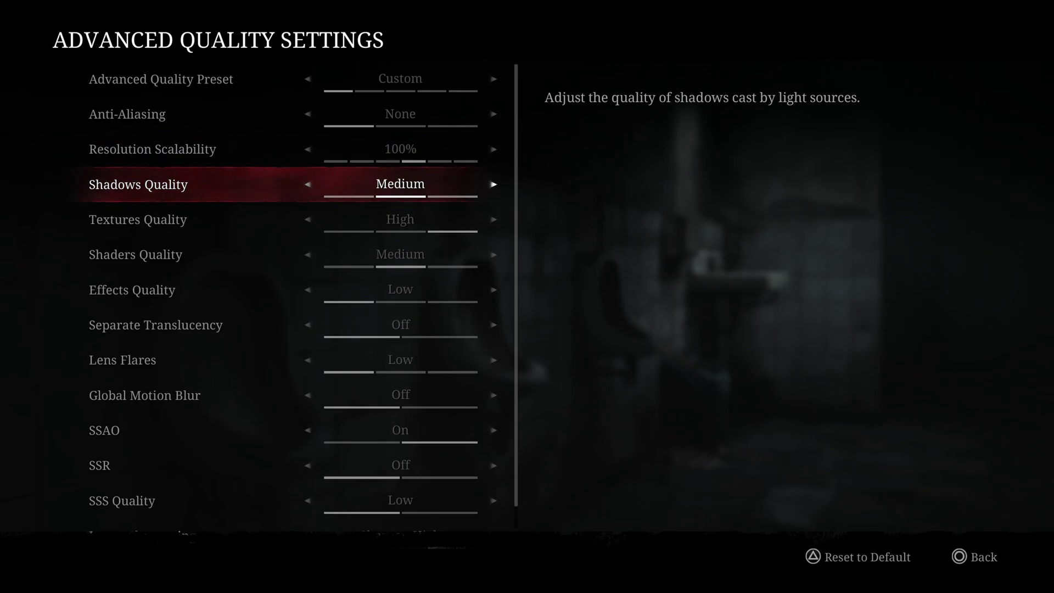
pyautogui.press('Left')
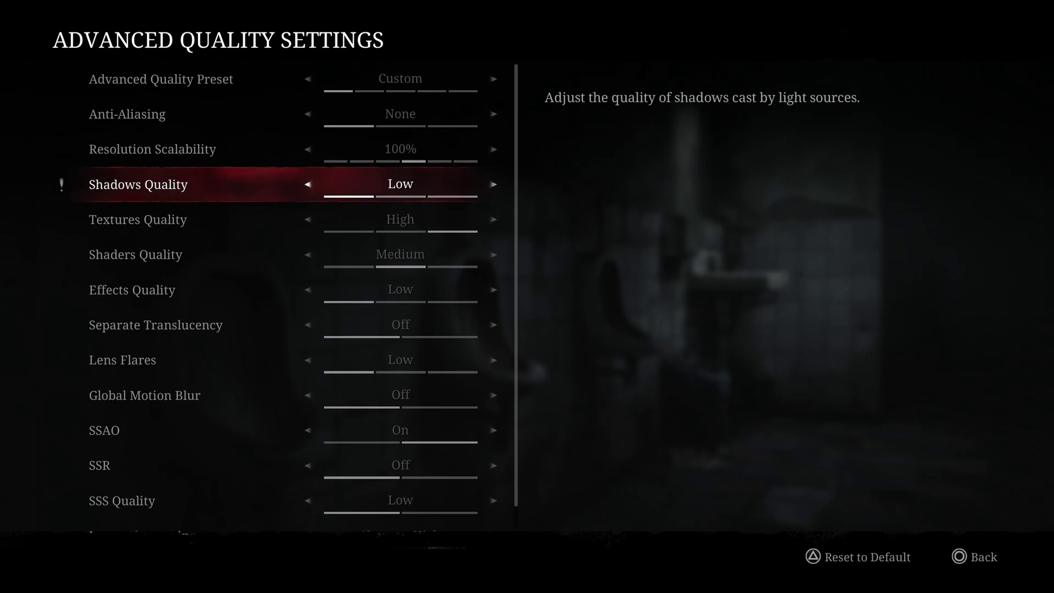
pyautogui.press('Right')
pyautogui.press('Left')
pyautogui.press('Right')
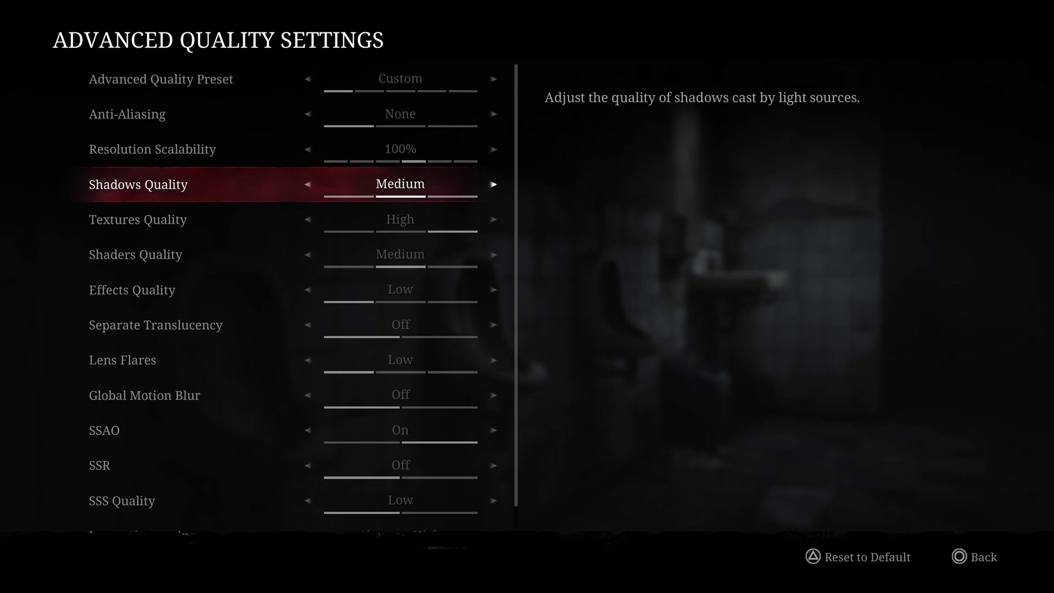
pyautogui.press('Left')
pyautogui.press('Right')
pyautogui.press('Right')
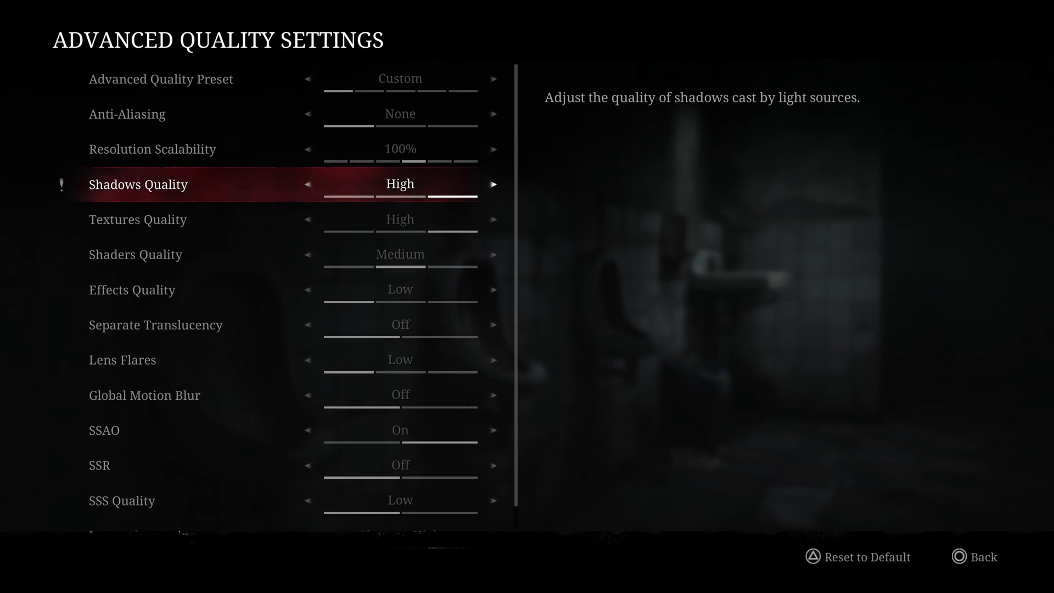
pyautogui.press('Left')
pyautogui.press('Left')
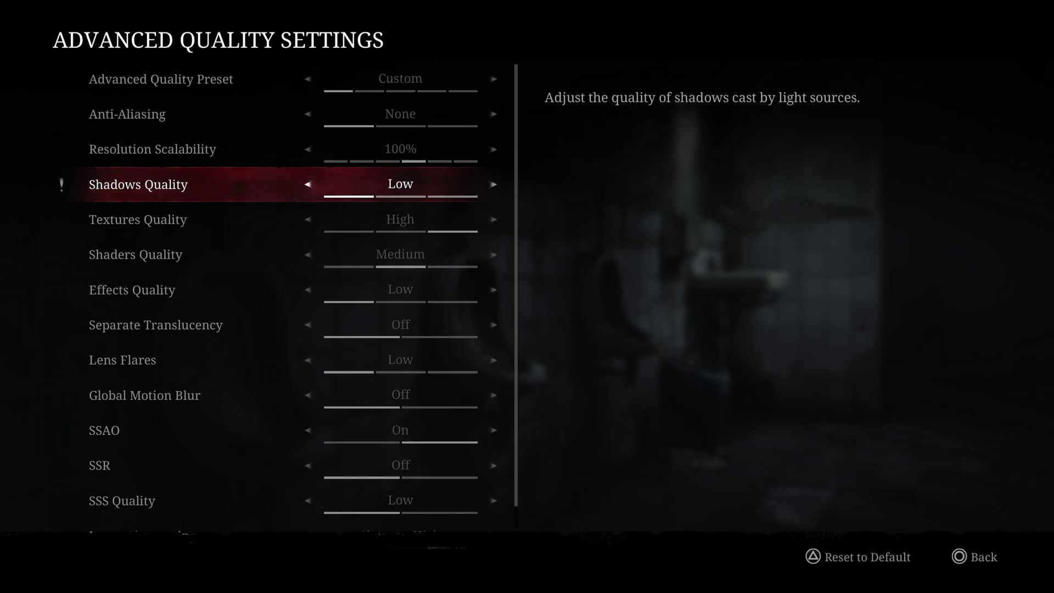
pyautogui.press('Right')
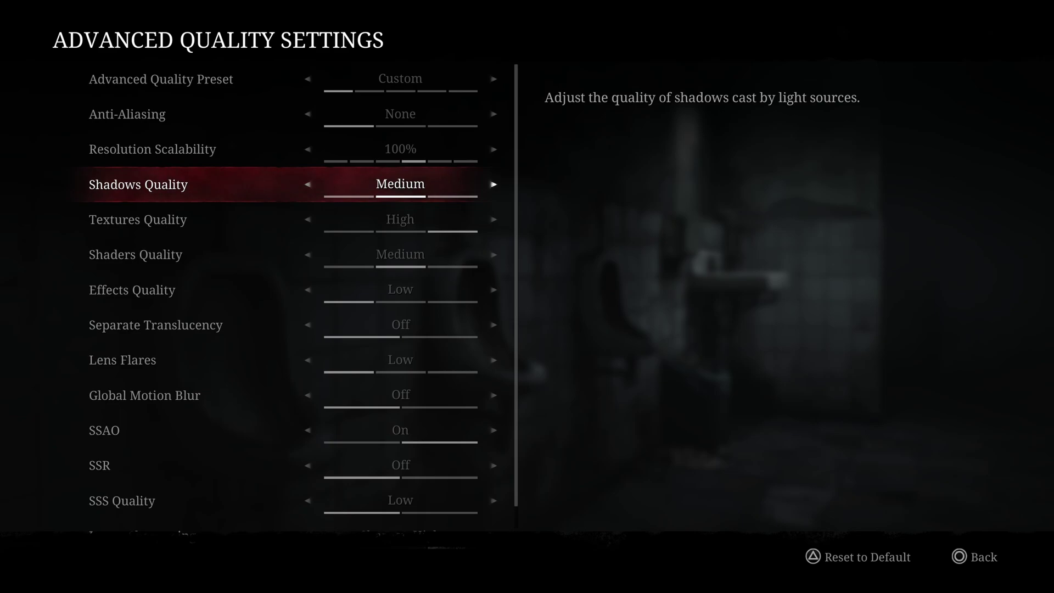
# Step: Go through the lower Textures Quality choices and return the setting to High
pyautogui.press('Down')
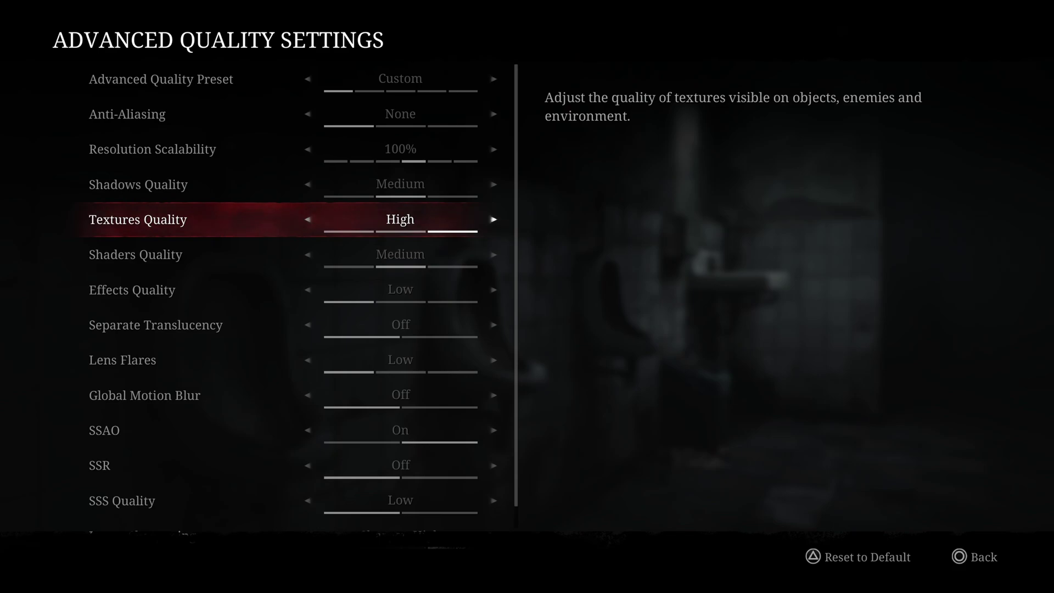
pyautogui.press('Left')
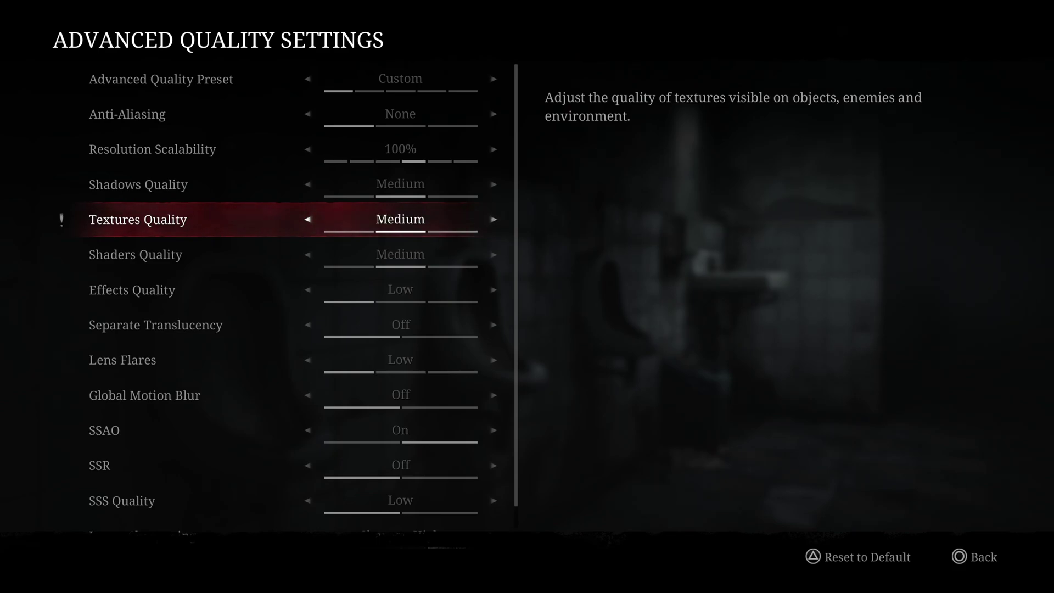
pyautogui.press('Left')
pyautogui.press('Right')
pyautogui.press('Right')
# Step: Review the Shaders Quality, Effects Quality, Separate Translucency, Lens Flares and Global Motion Blur entries
pyautogui.press('Down')
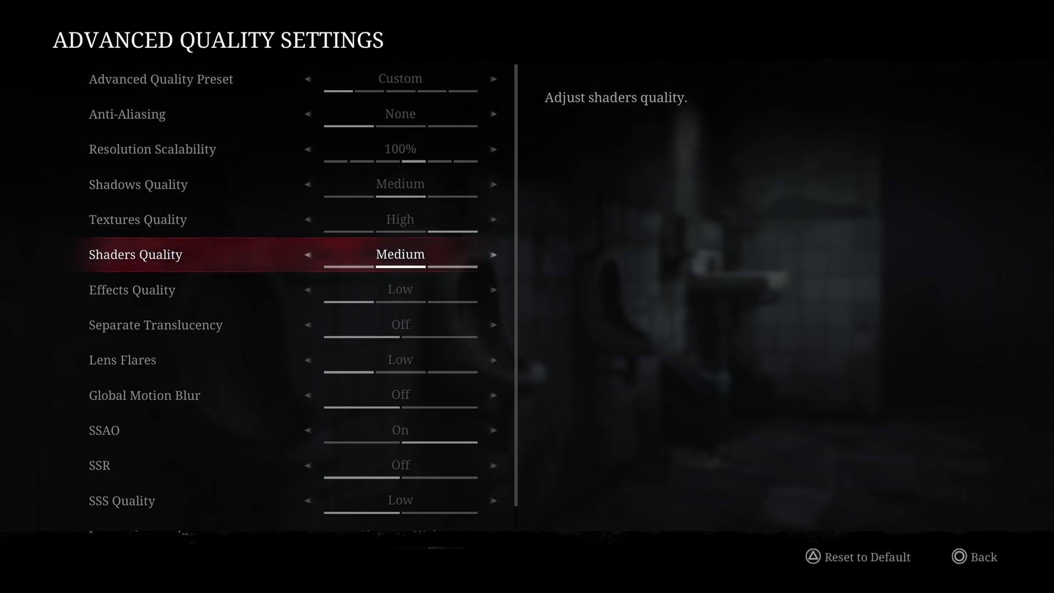
pyautogui.press('Down')
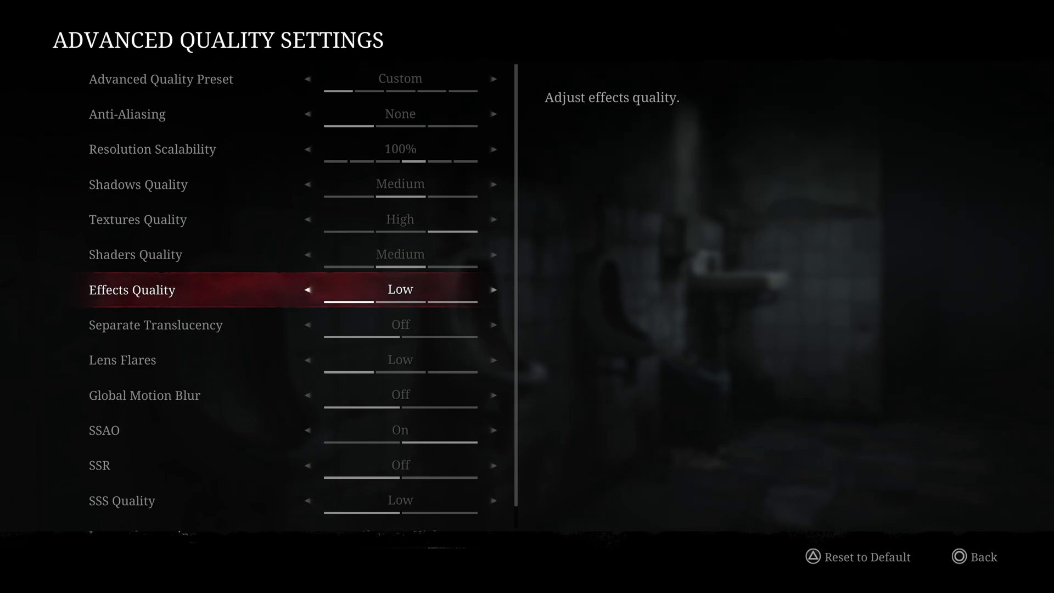
pyautogui.press('Down')
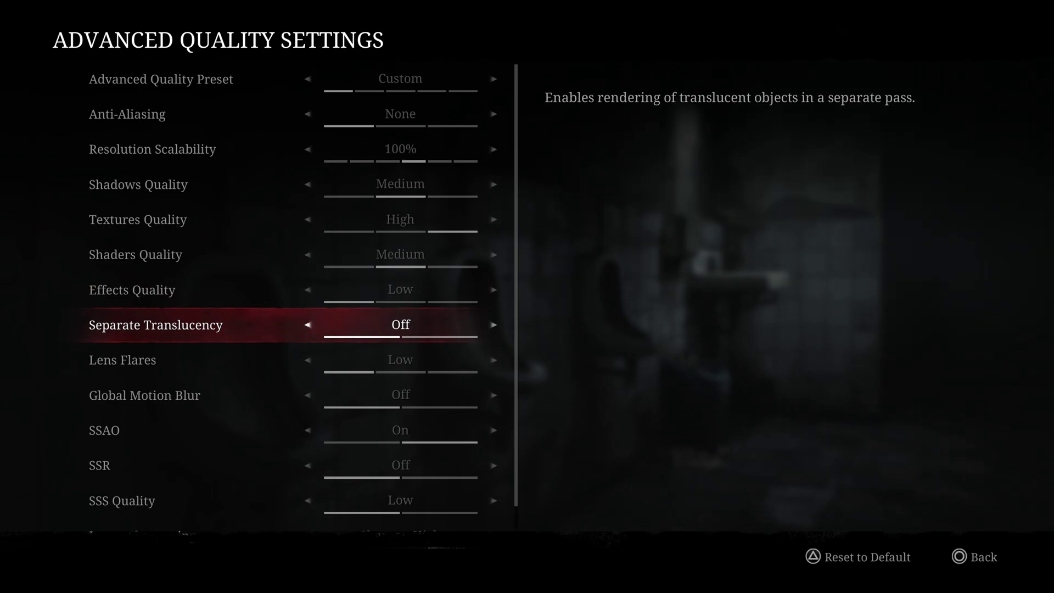
pyautogui.press('Down')
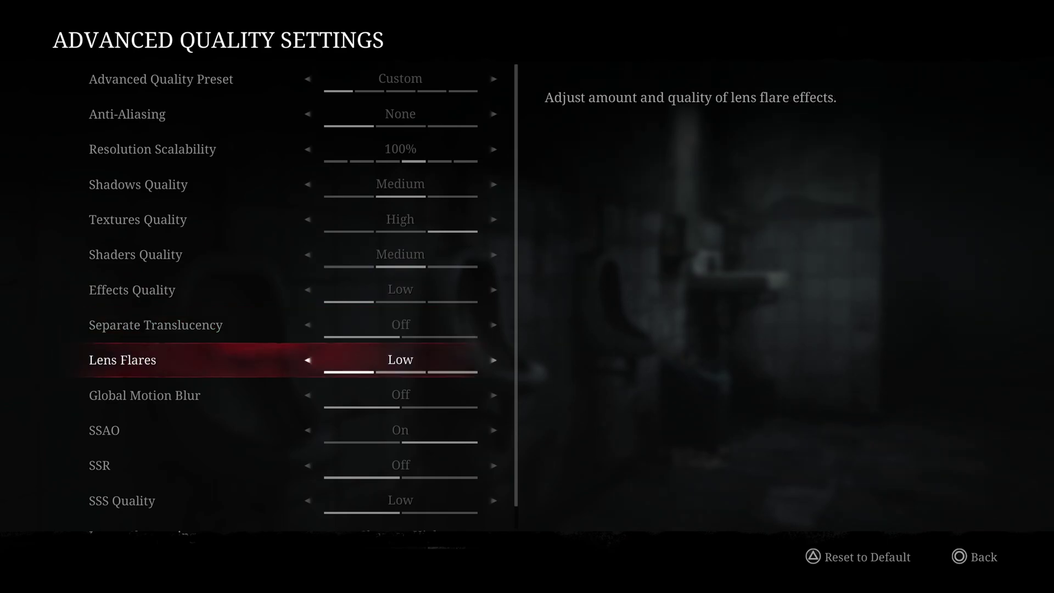
pyautogui.press('Down')
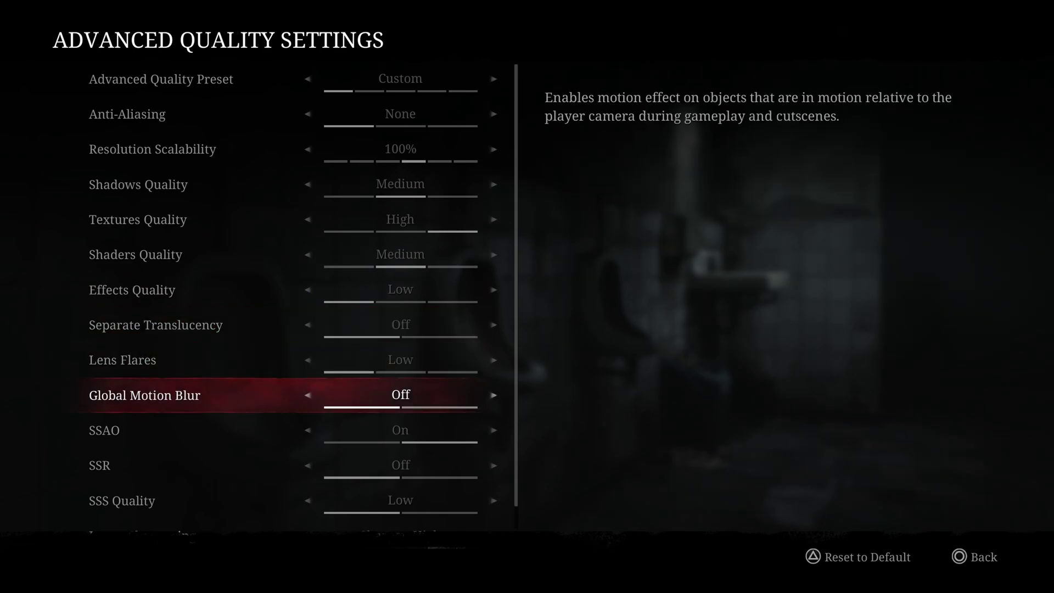
# Step: Toggle SSAO between Off and On to compare the choices, leaving it On
pyautogui.press('Down')
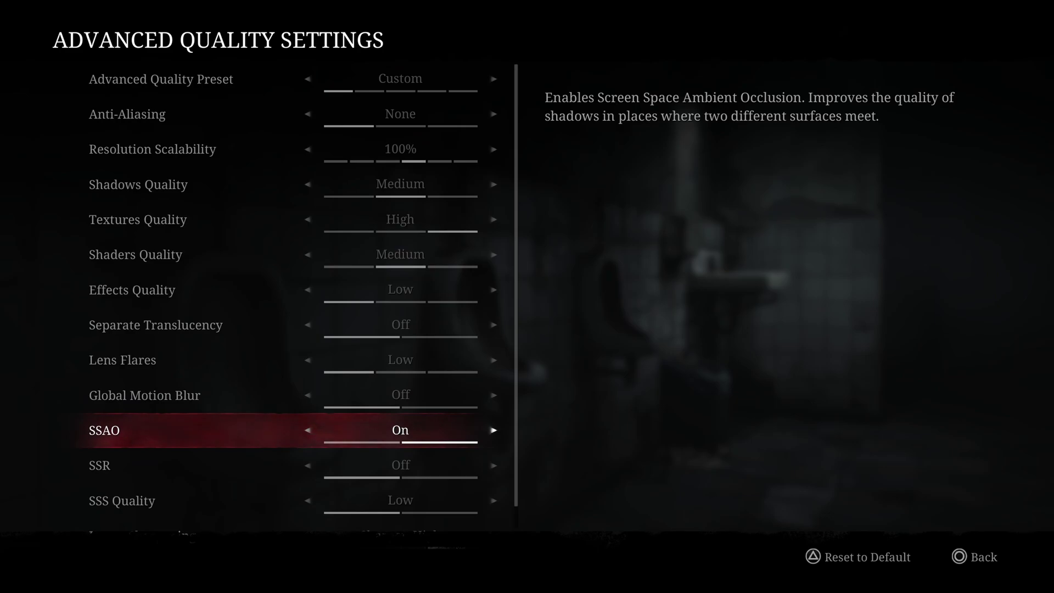
pyautogui.press('Left')
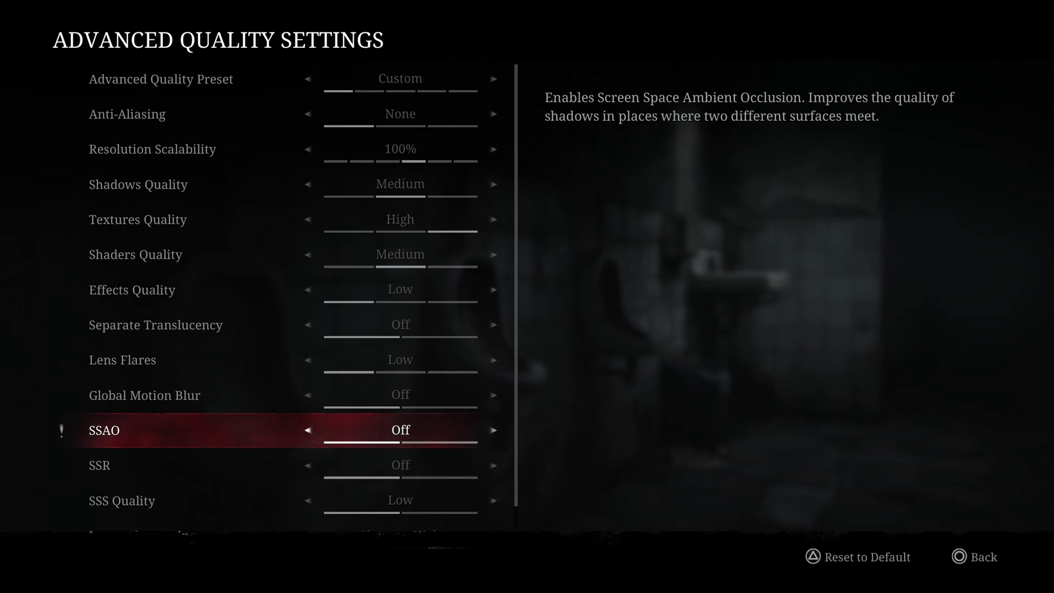
pyautogui.press('Right')
pyautogui.press('Left')
pyautogui.press('Right')
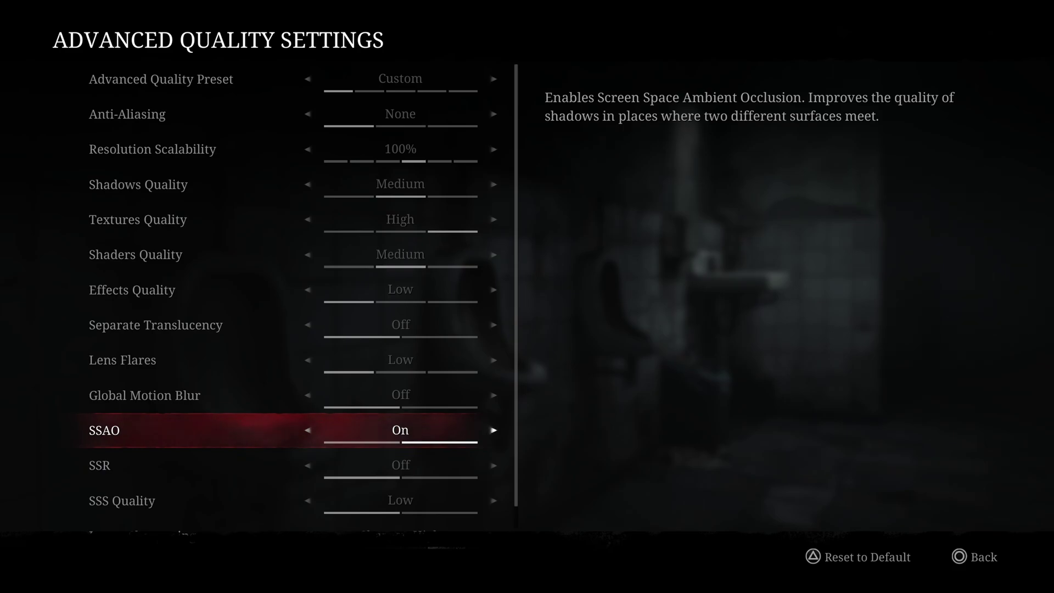
# Step: Check the SSR and SSS Quality entries, view the Image Sharpening choices down to Sharpen Disabled, and return to Sharpen High
pyautogui.press('Down')
pyautogui.press('Down')
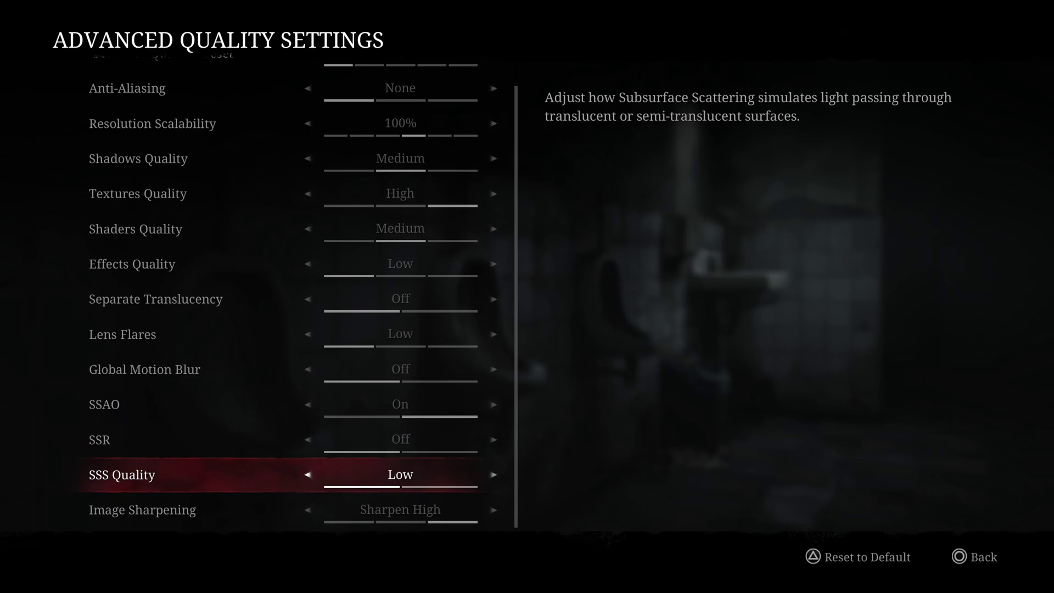
pyautogui.press('Down')
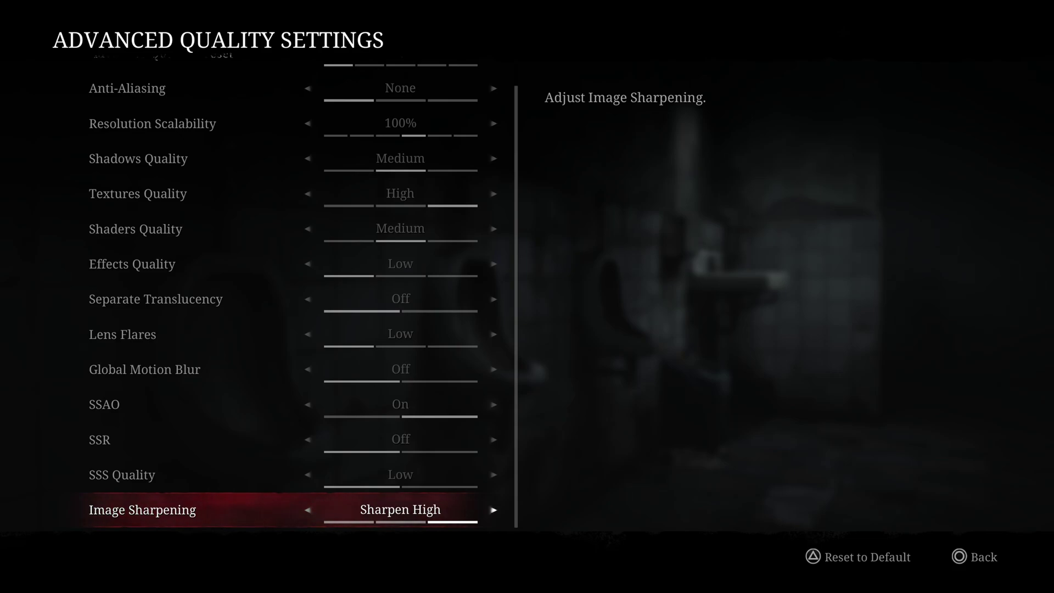
pyautogui.press('Left')
pyautogui.press('Left')
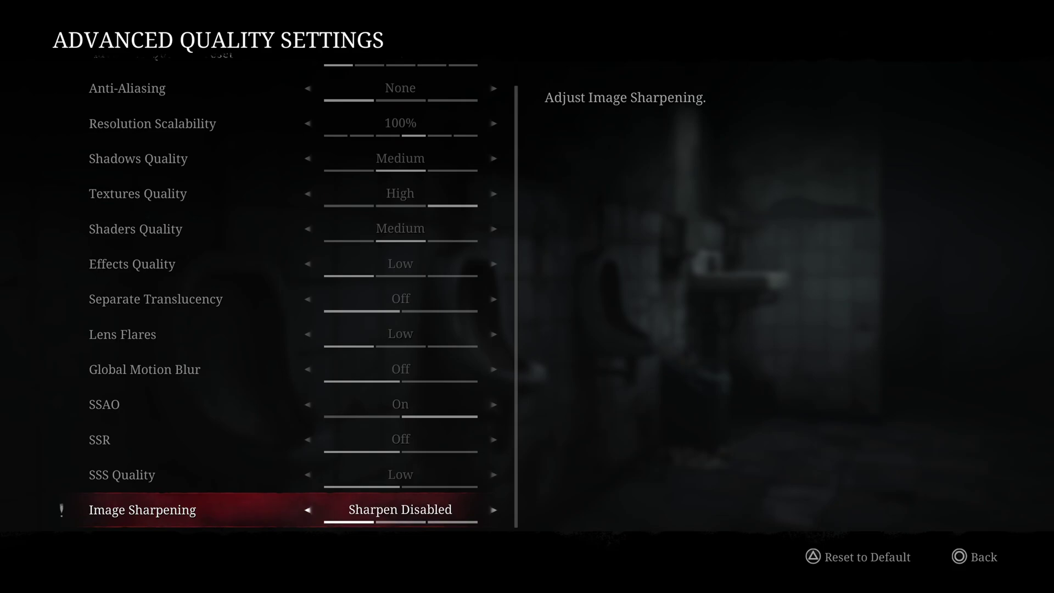
pyautogui.press('Right')
pyautogui.press('Right')
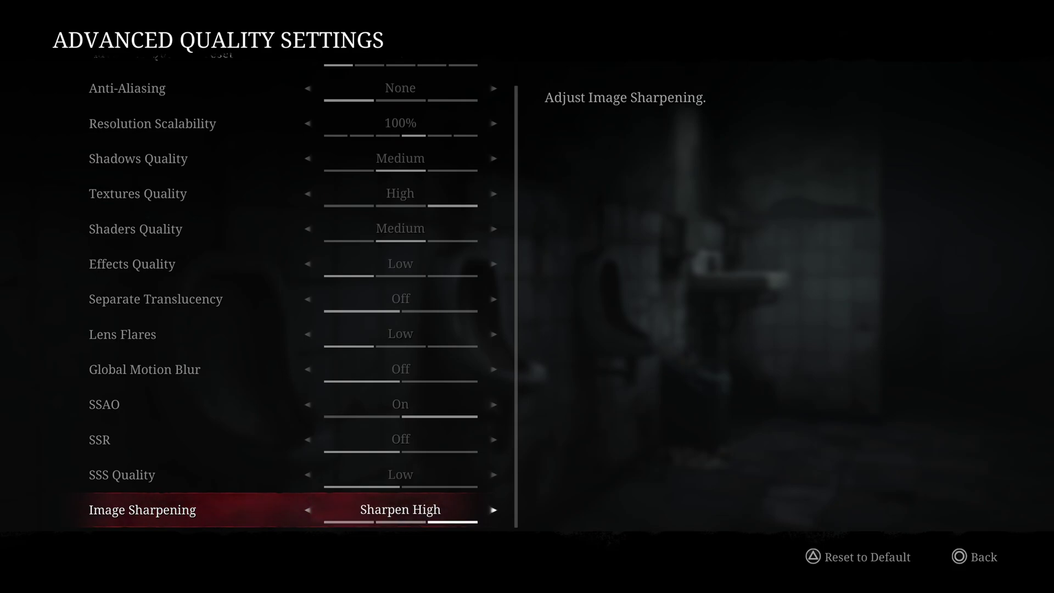